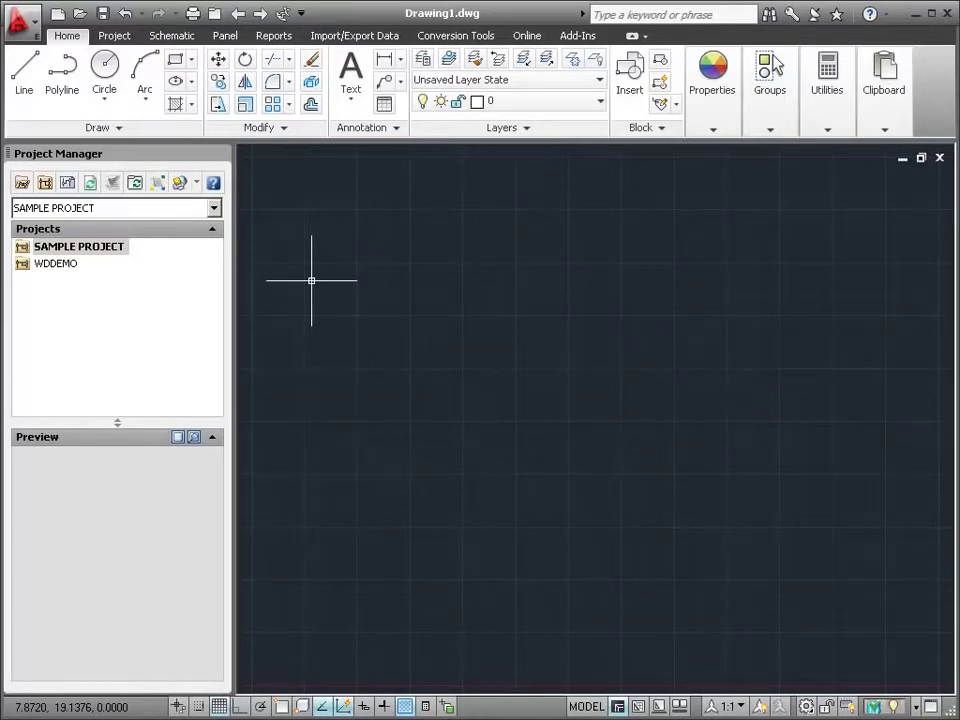
- Show the Project ribbon tools, then the Schematic ribbon with component and wire insertion tools
left_click(118, 37)
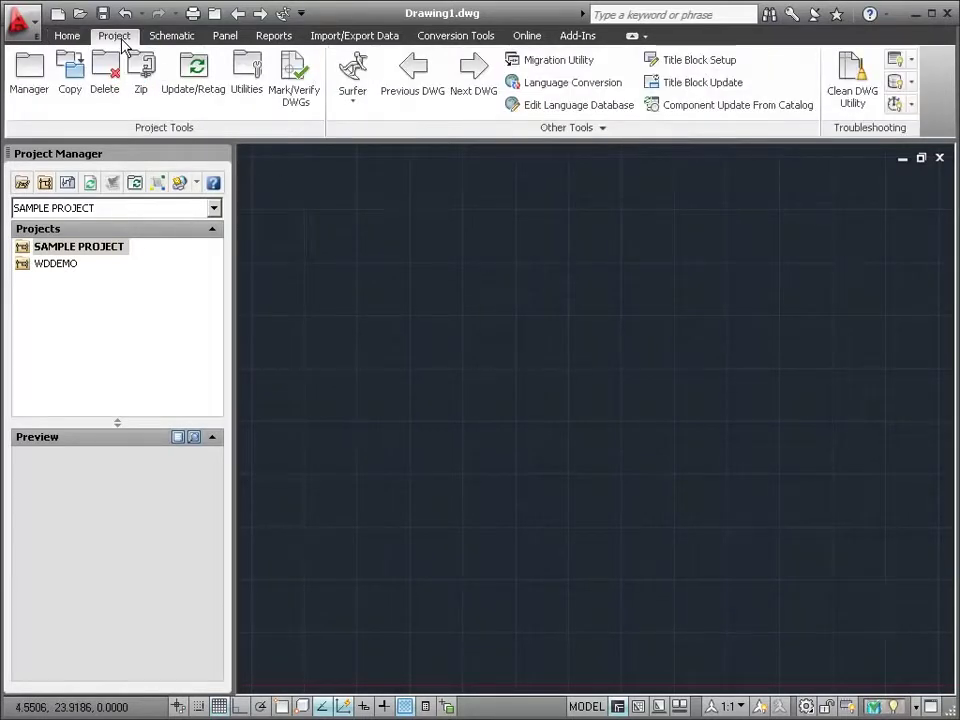
left_click(185, 42)
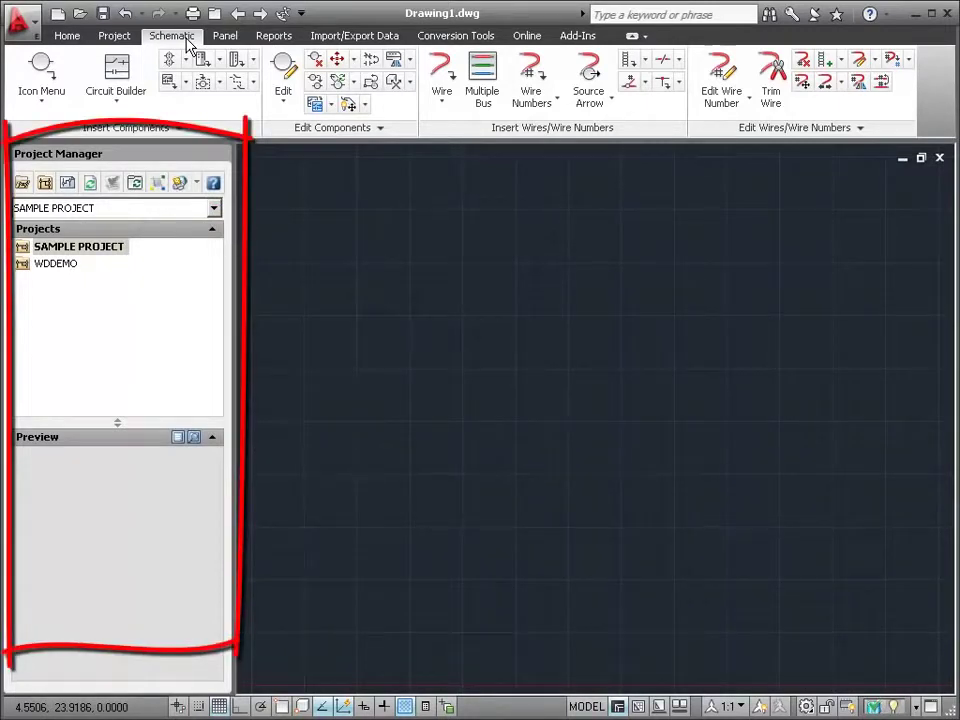
- Expand SAMPLE PROJECT and review its description lines without changing them
double_click(92, 249)
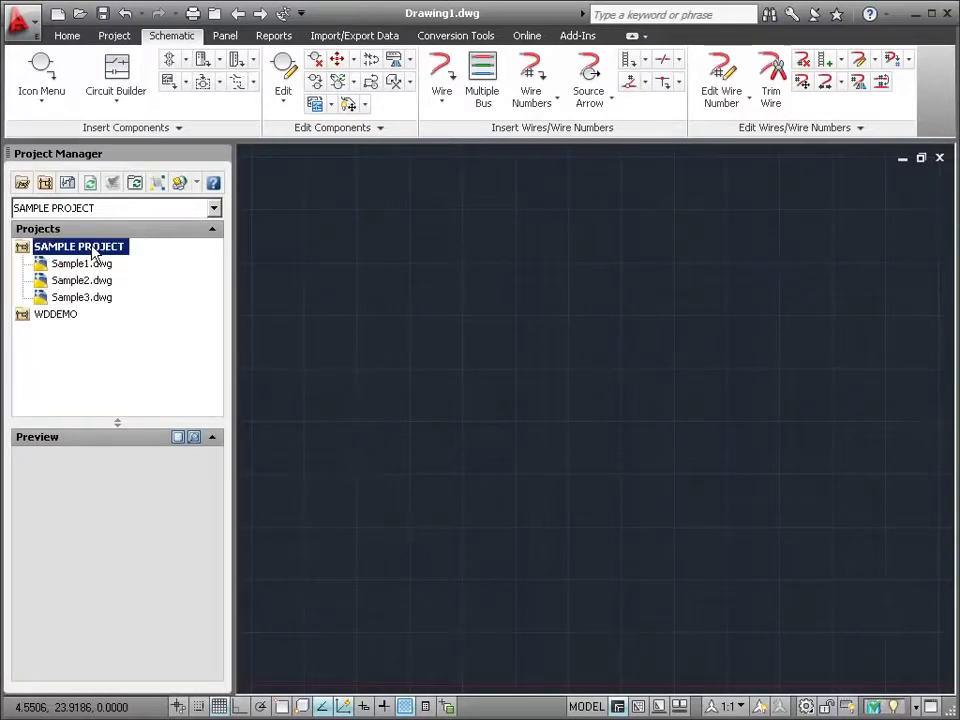
right_click(112, 250)
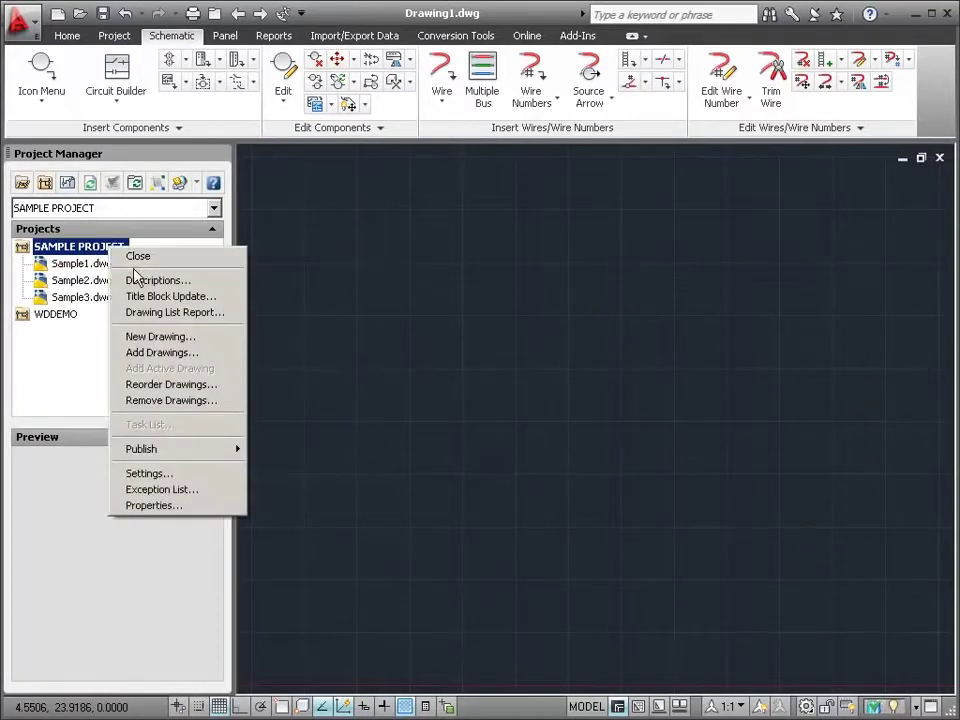
left_click(145, 282)
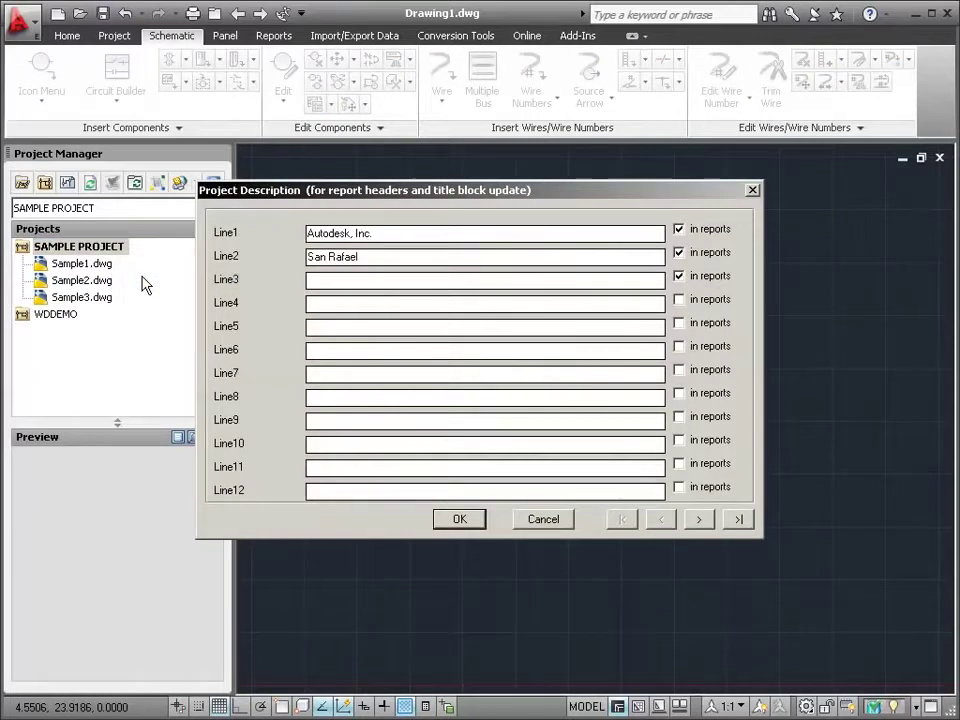
left_click(540, 520)
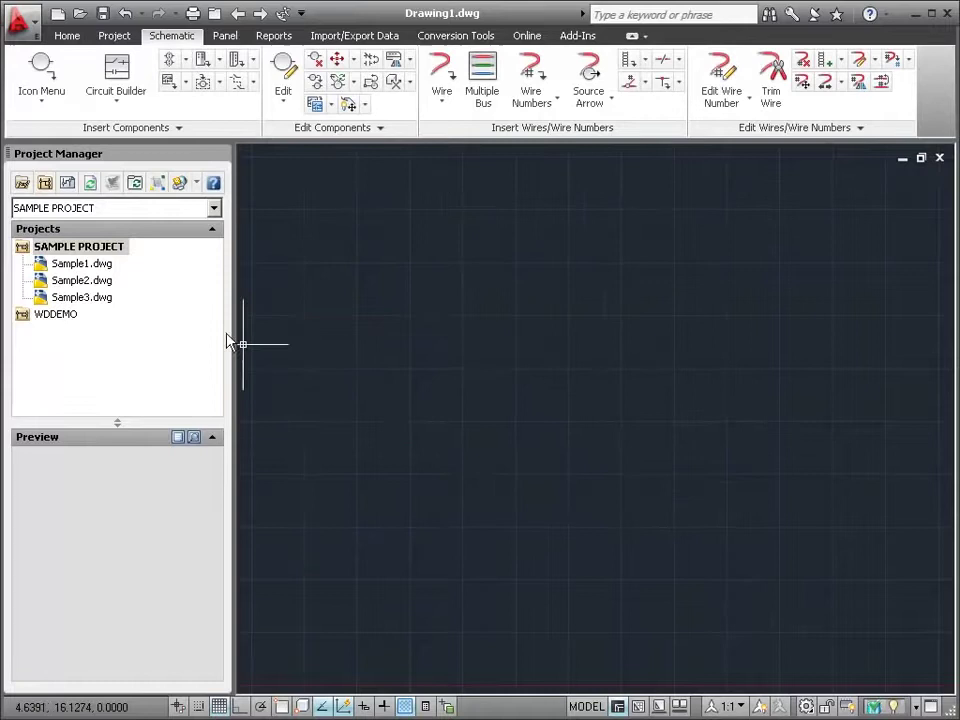
- Review SAMPLE PROJECT's properties, including schematic library paths, and cancel without changes
right_click(114, 246)
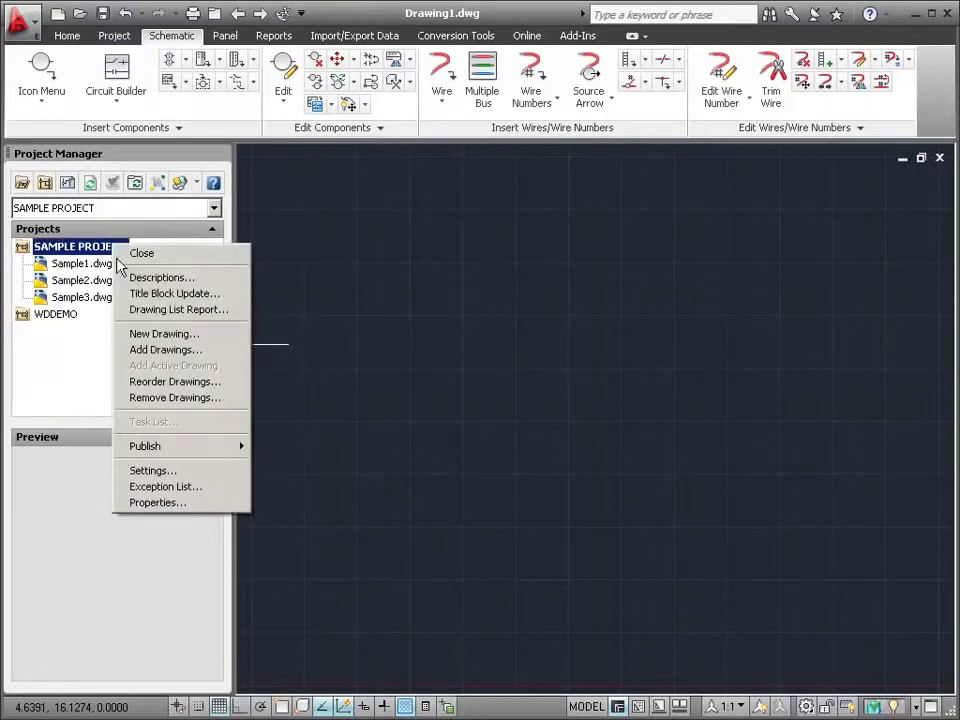
left_click(178, 505)
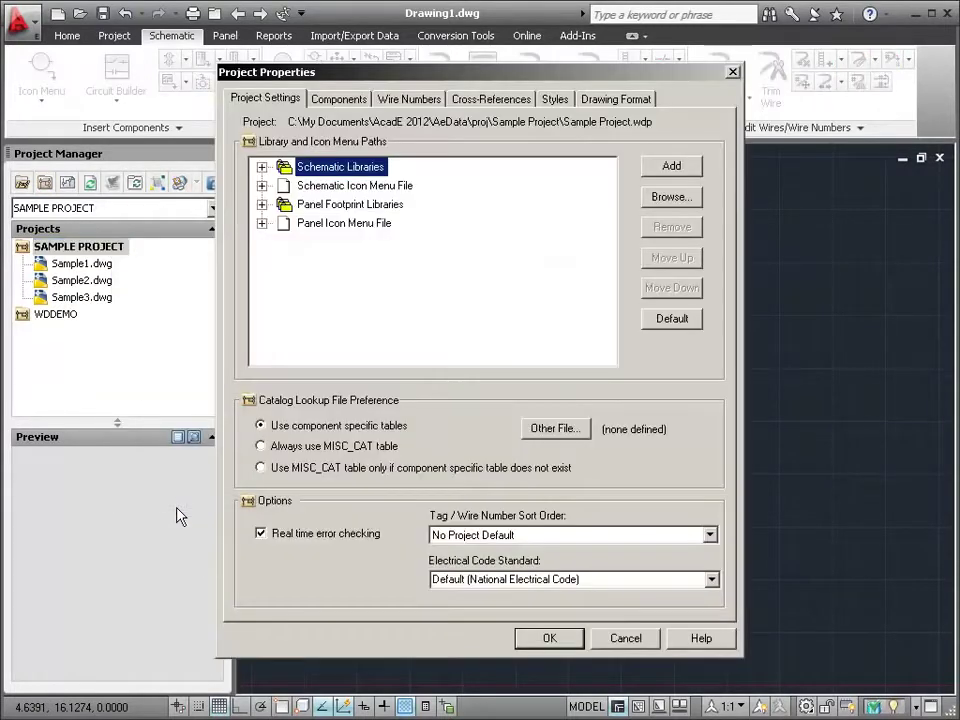
left_click(262, 167)
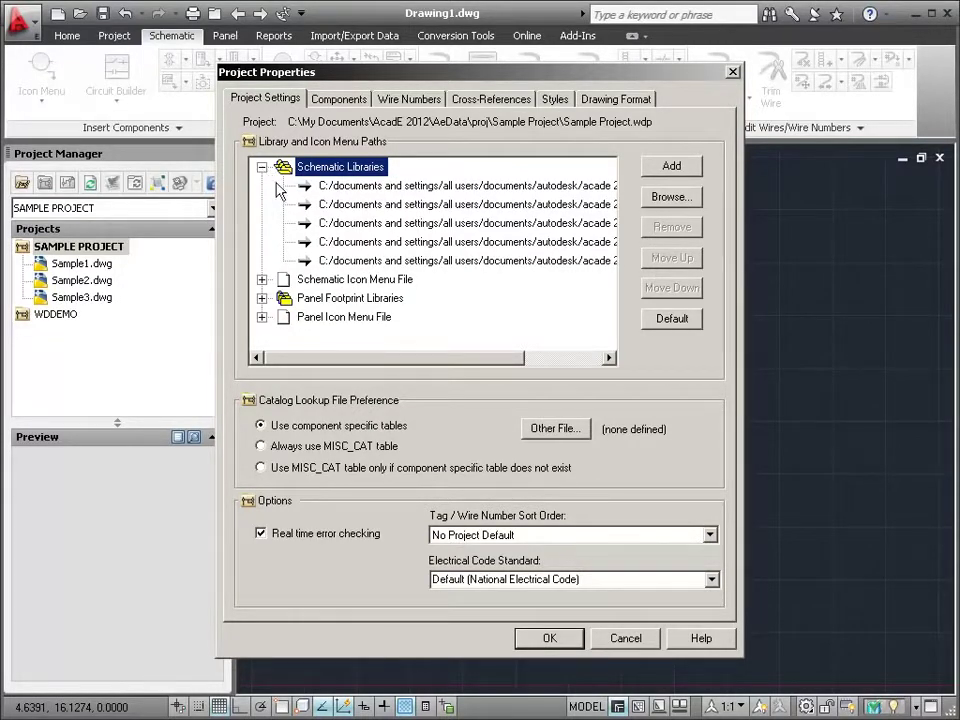
left_click(612, 641)
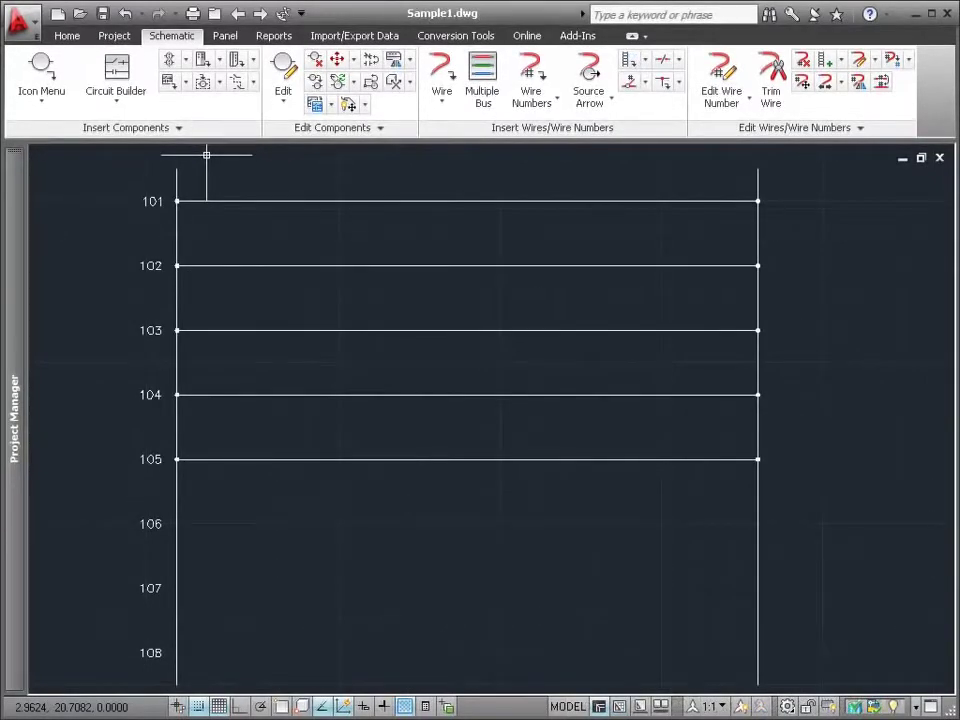
- Insert relay coil CR101 on rung 101 with 2-contact catalog part 700S-P220DA1
left_click(42, 72)
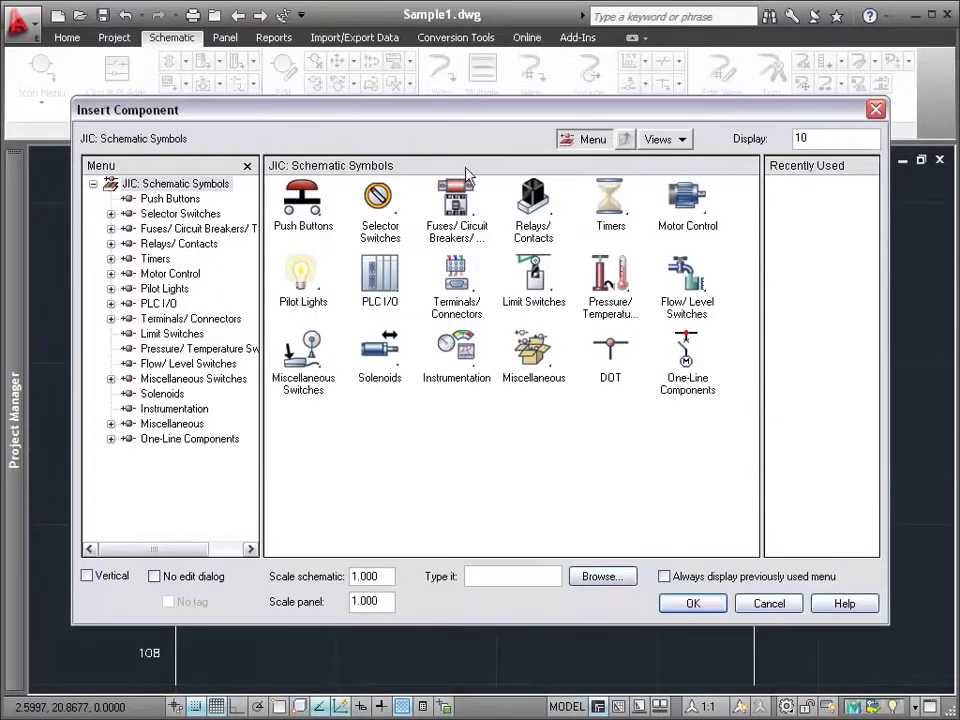
left_click(533, 205)
left_click(304, 197)
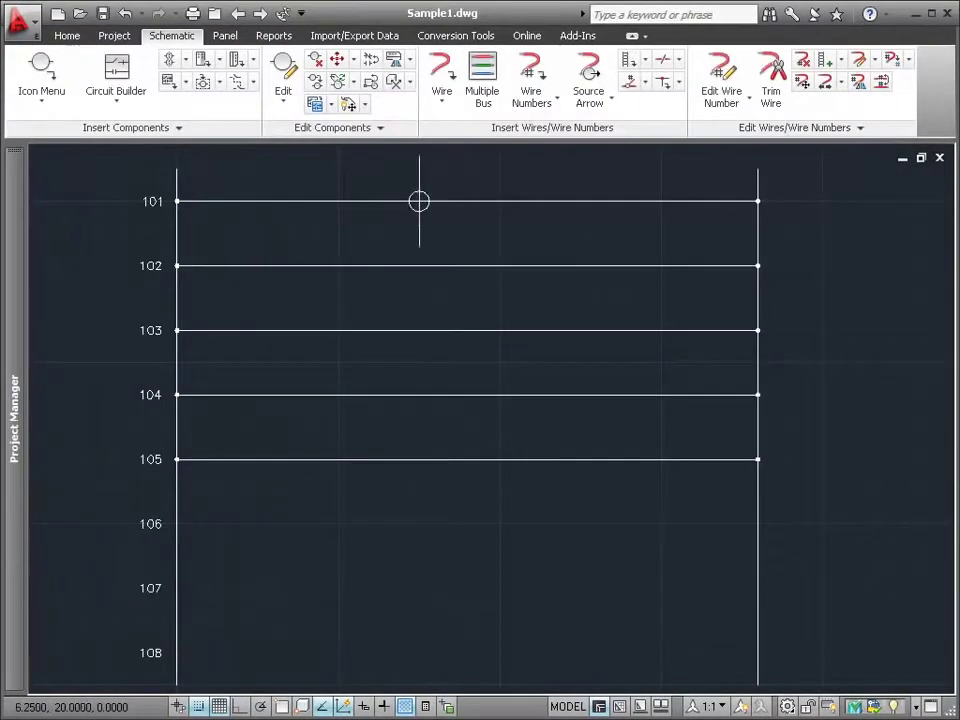
left_click(696, 208)
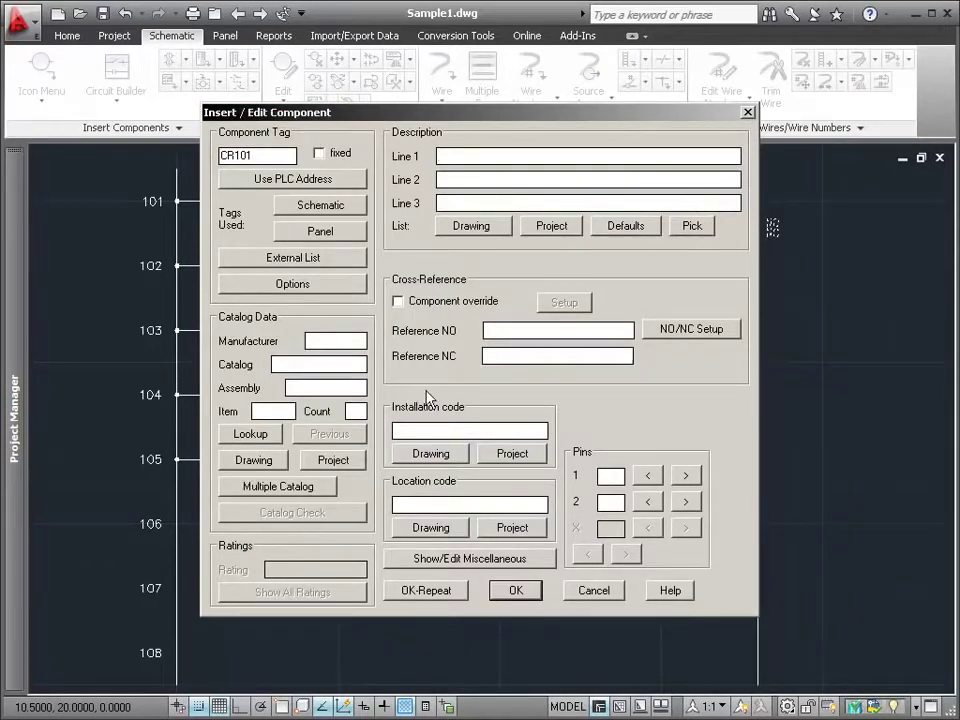
left_click(250, 434)
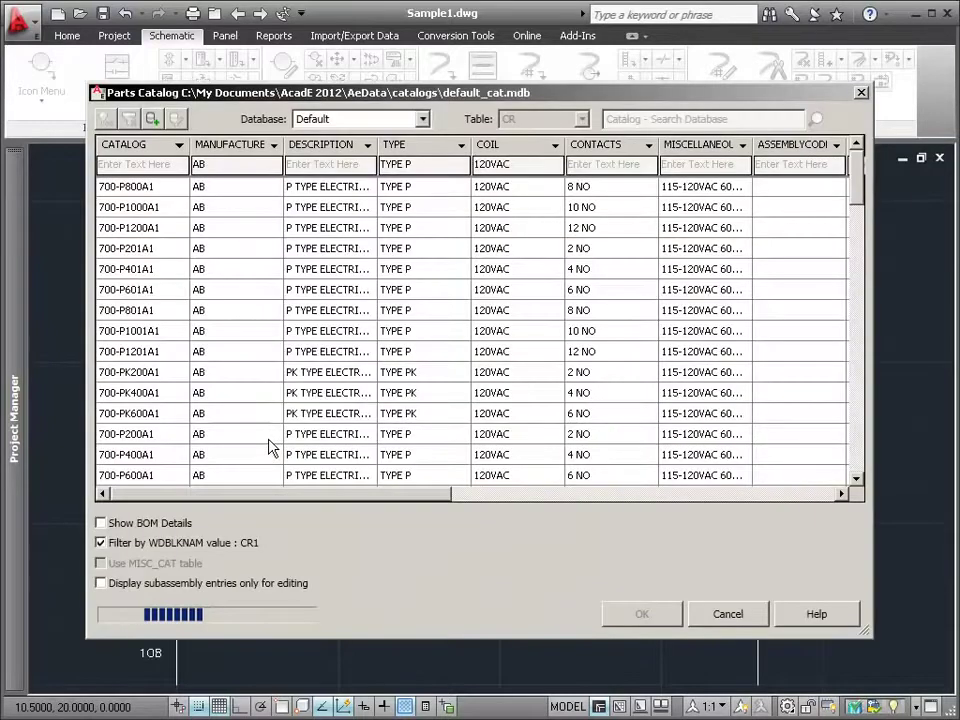
left_click(592, 165)
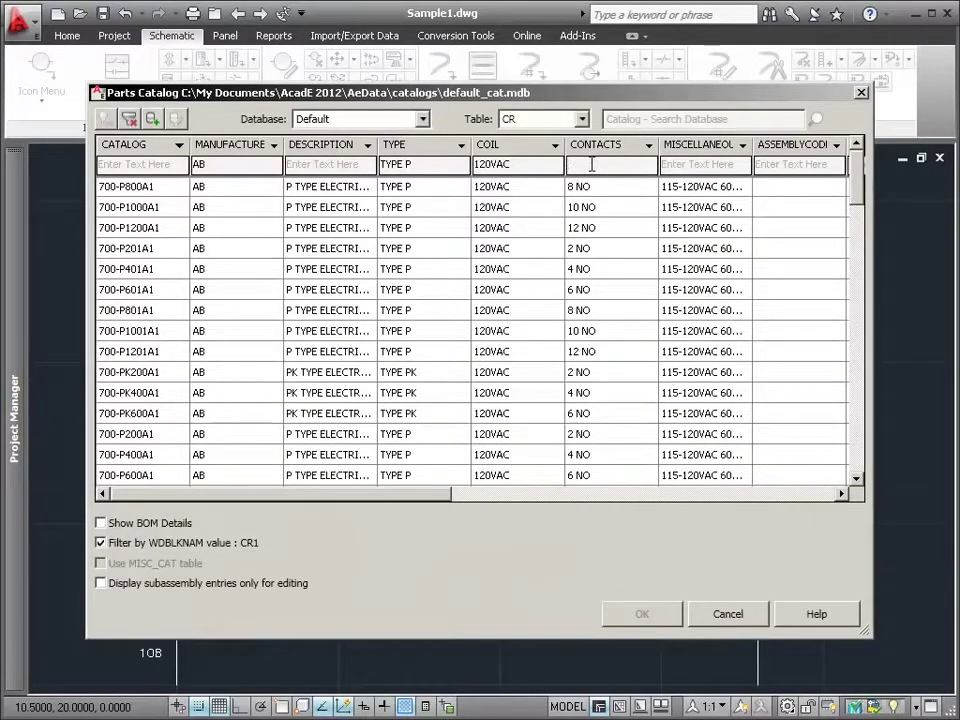
type("2")
left_click(575, 436)
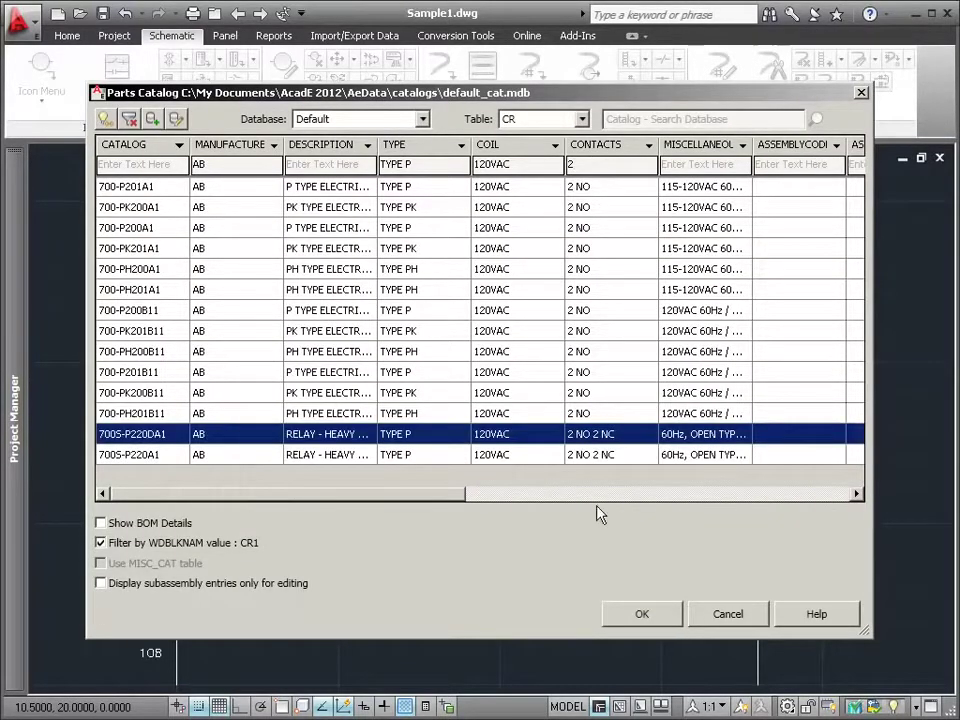
left_click(644, 614)
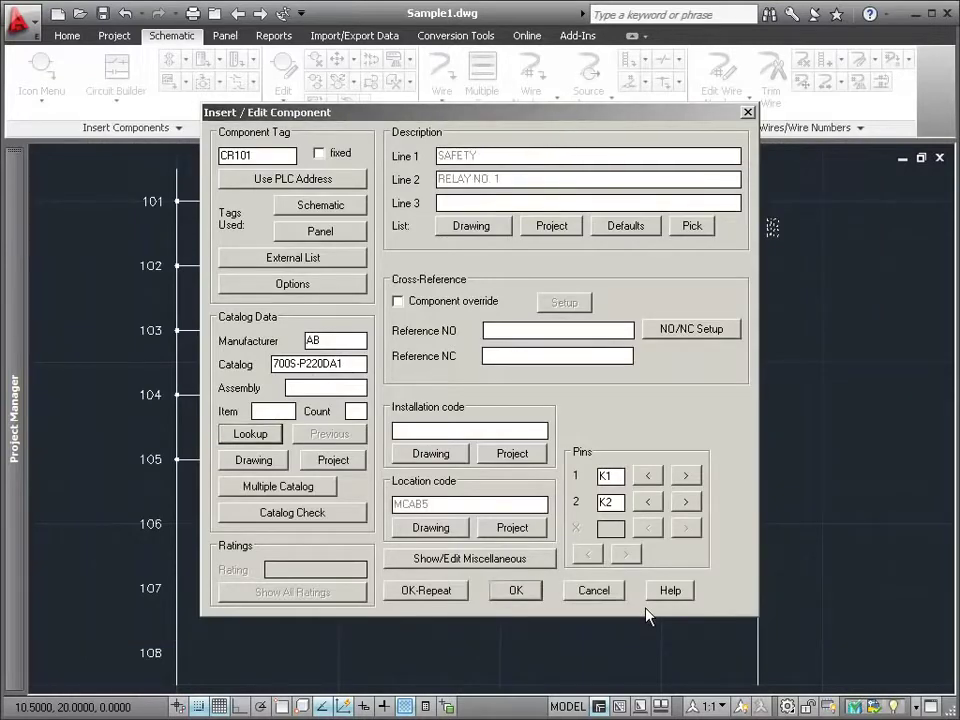
left_click(520, 592)
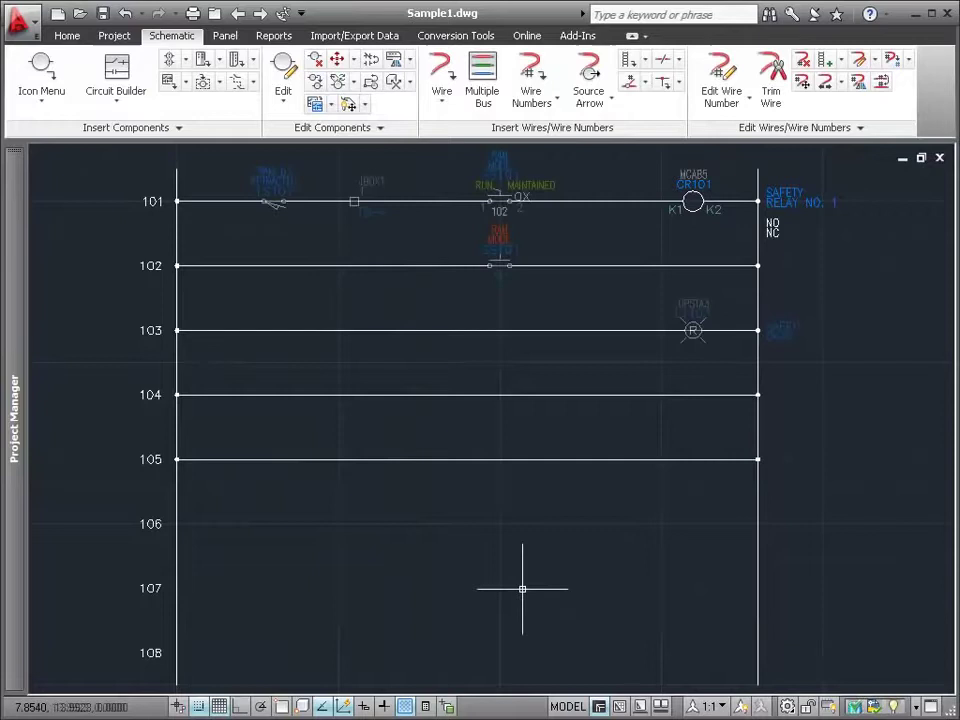
- Copy CR101, lamp LT103, LS101 and JBOX1 from rung 101 to the rungs below
left_click(315, 104)
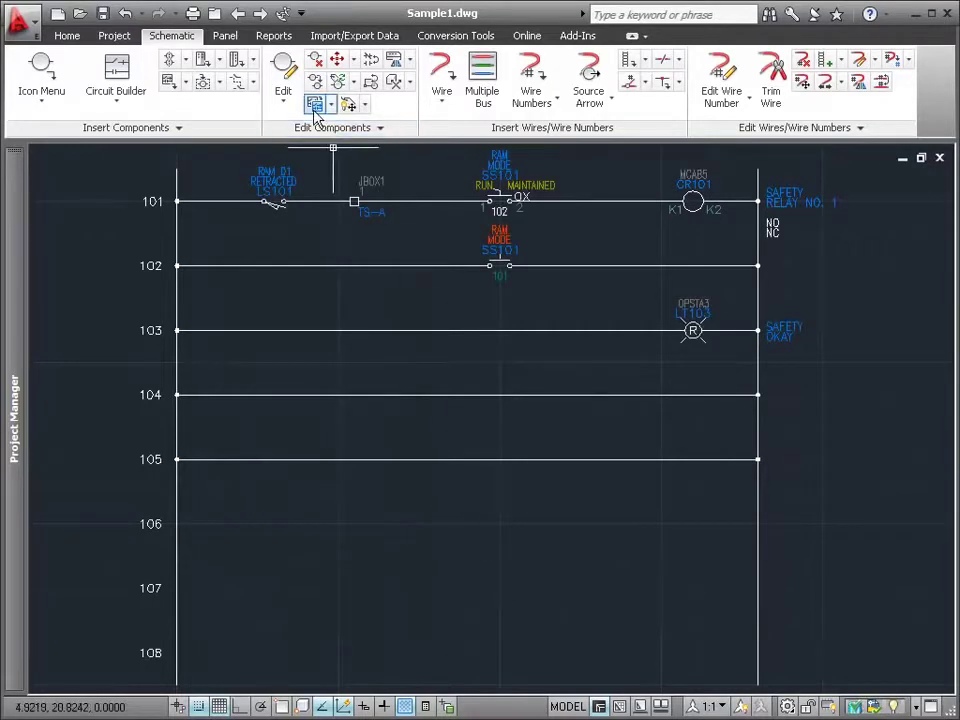
left_click(693, 202)
left_click(693, 330)
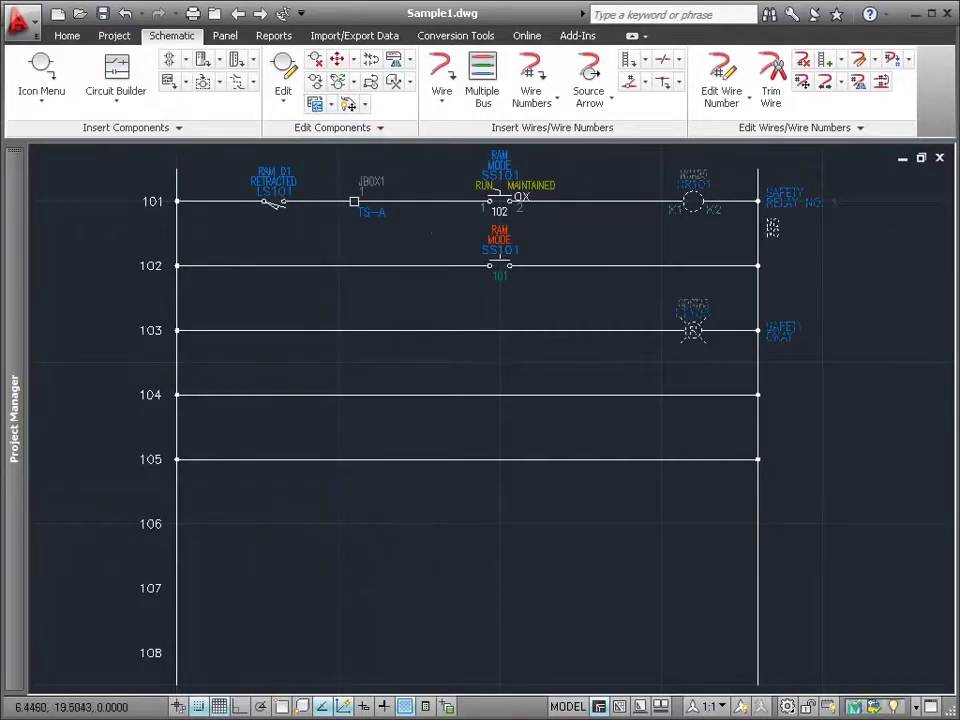
left_click(433, 238)
left_click(228, 160)
key("Return")
left_click(177, 266)
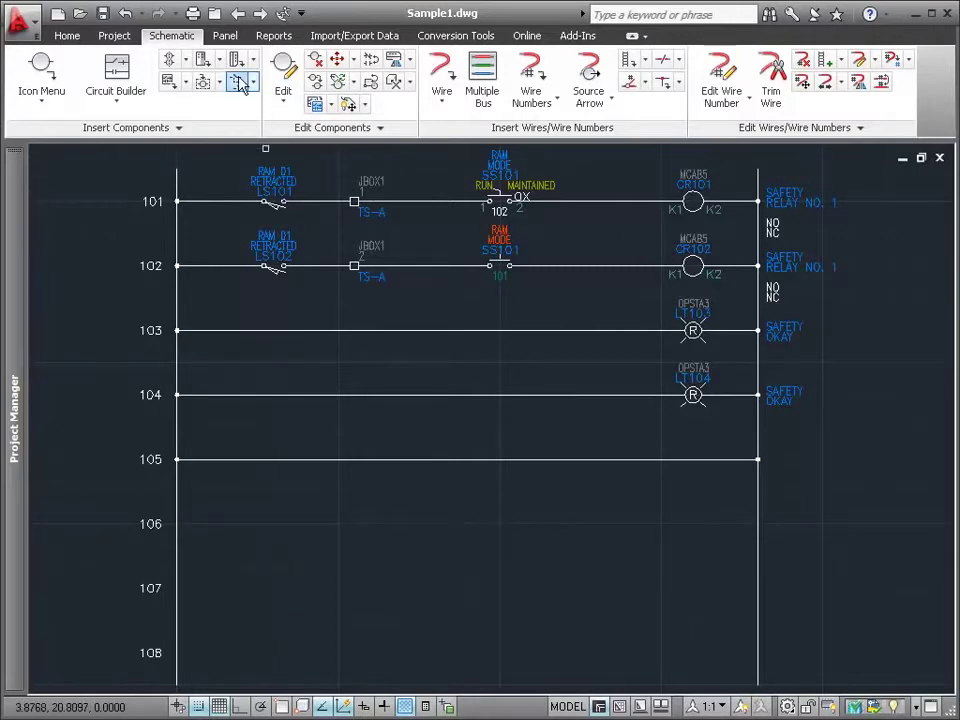
- Link the SS101 contacts on rungs 101 and 102
left_click(500, 200)
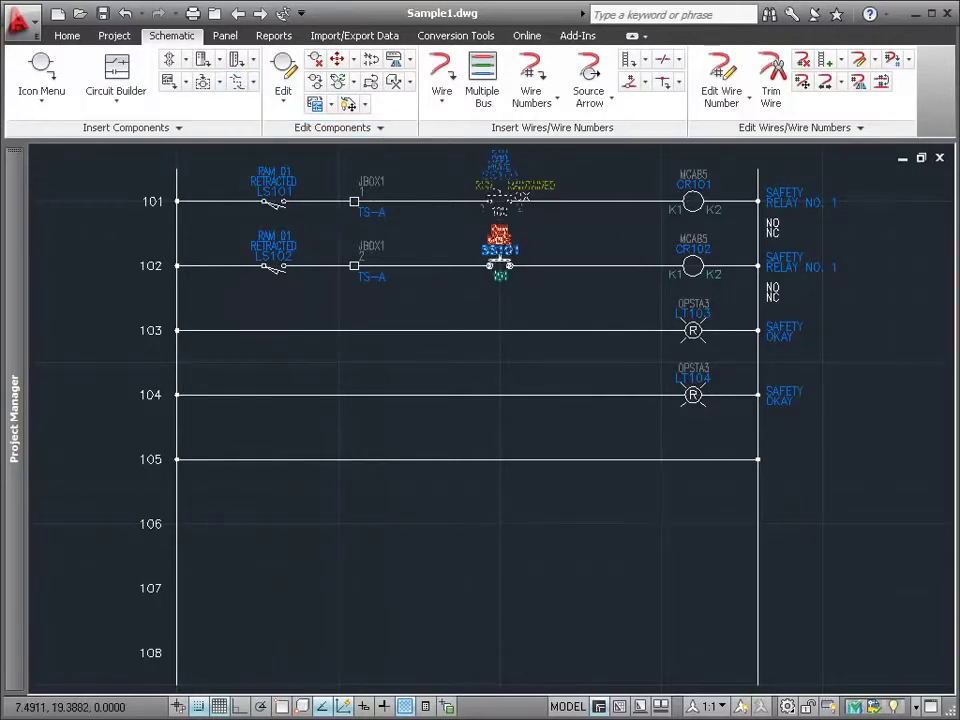
left_click(499, 240)
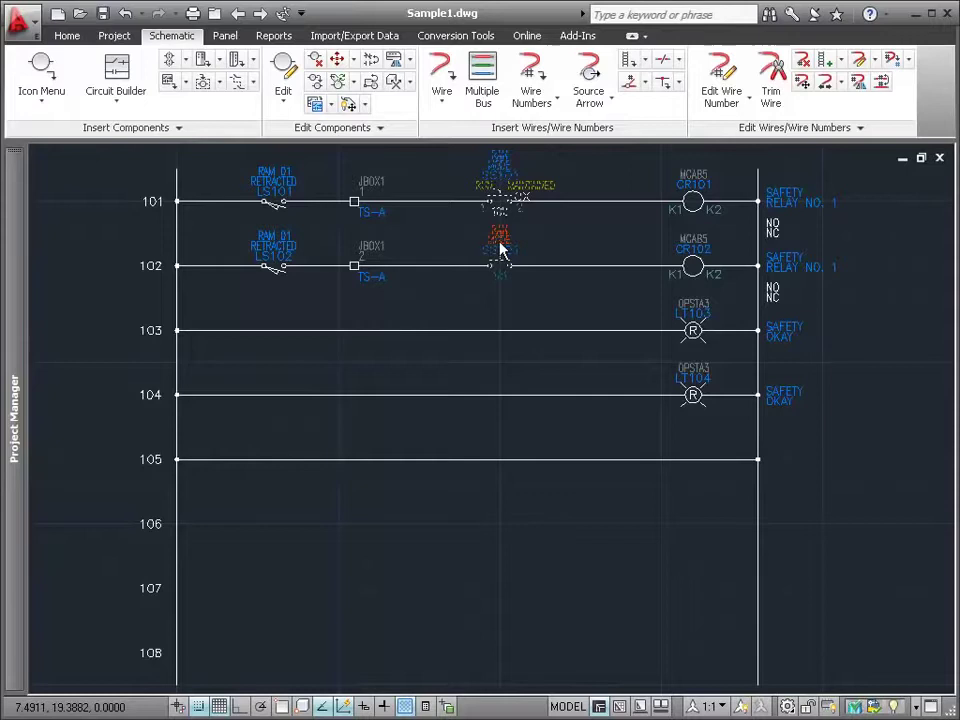
key("Return")
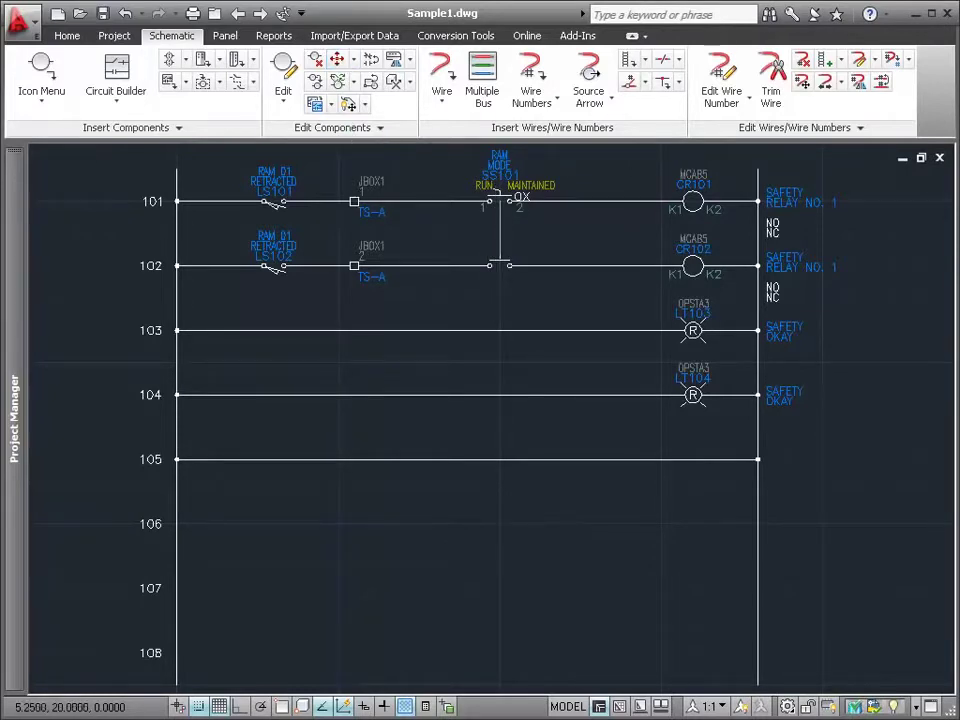
- Move the JBOX1 terminals on rungs 101 and 102 further right
left_click(386, 201)
left_click(354, 265)
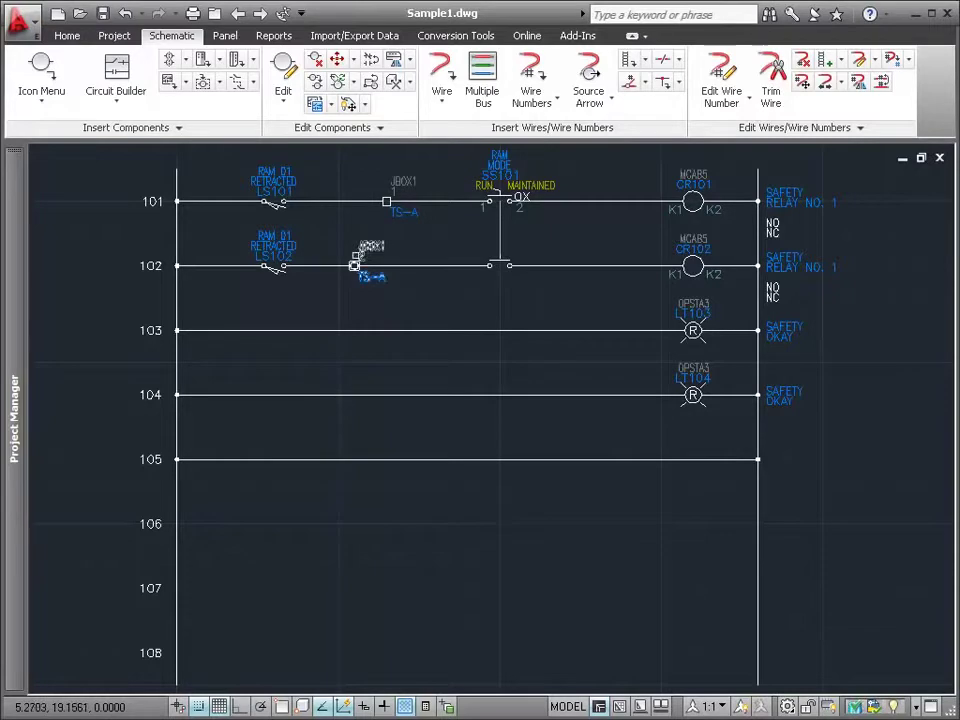
left_click(386, 265)
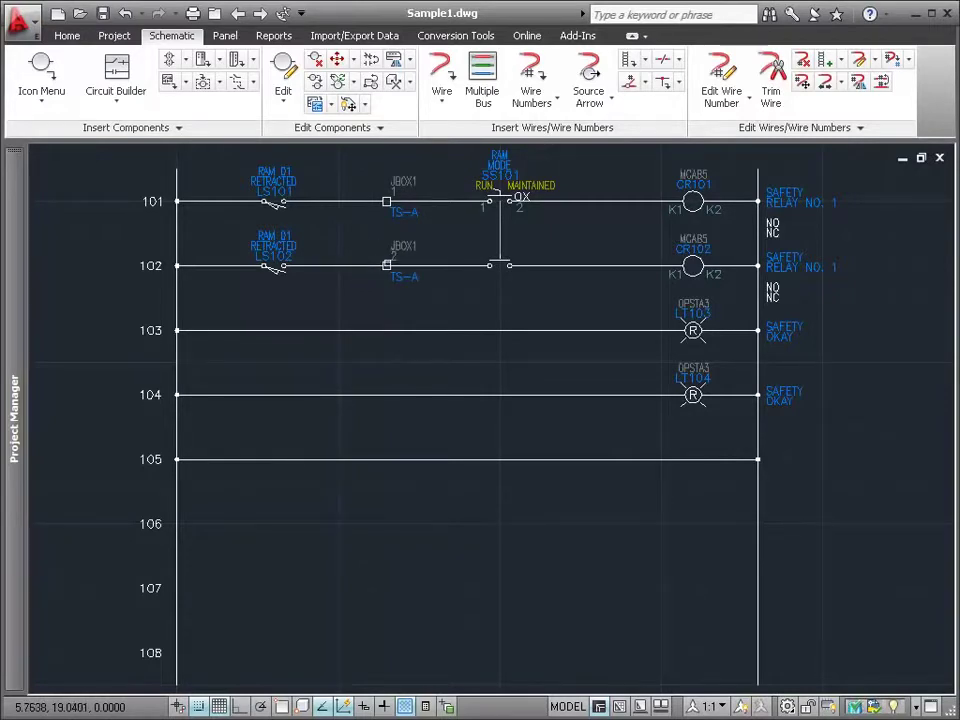
- Trim unused wire on rung 103, rung 104 left of the lamp, and all of rung 105
left_click(783, 100)
left_click(575, 330)
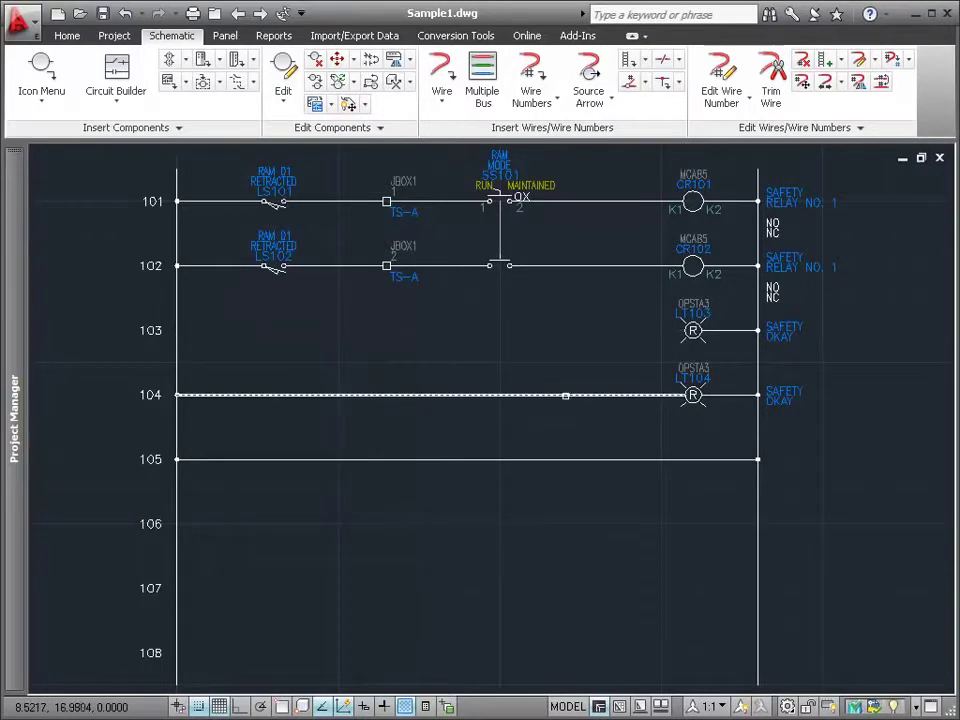
left_click(565, 396)
left_click(564, 459)
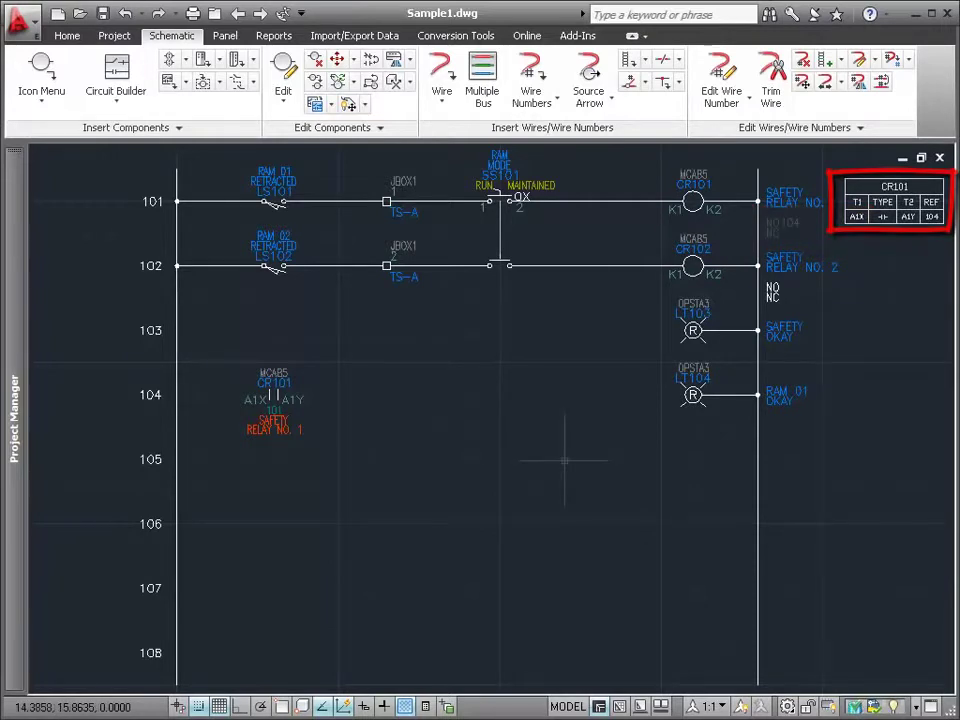
left_click(855, 60)
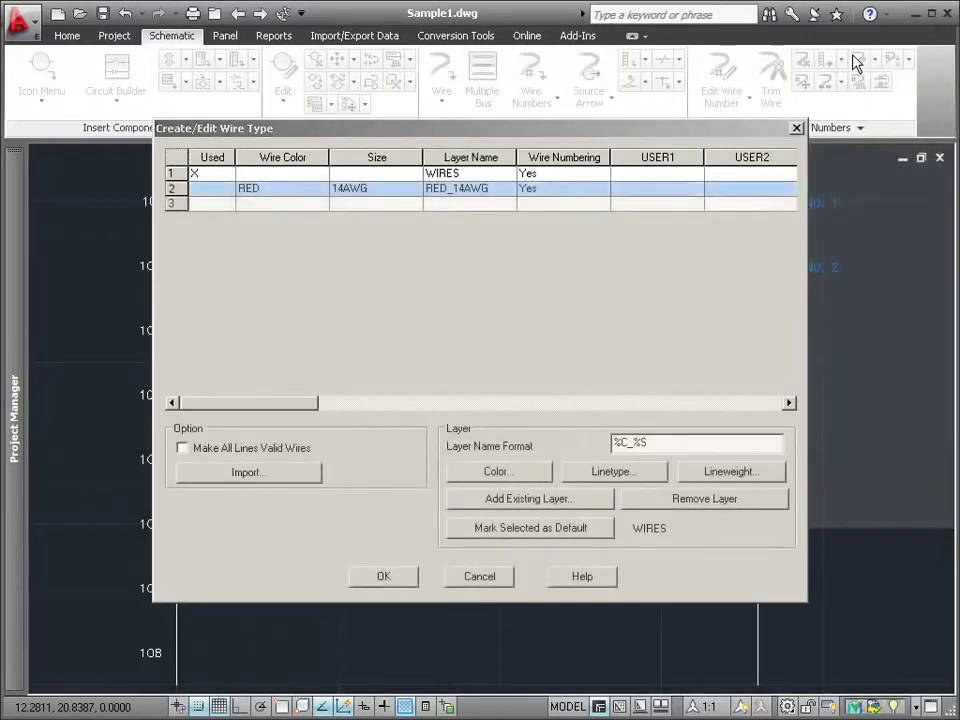
- Create the RED_14AWG wire type, wire lamp LT103 onto rung 102, and complete rung 104
left_click(385, 579)
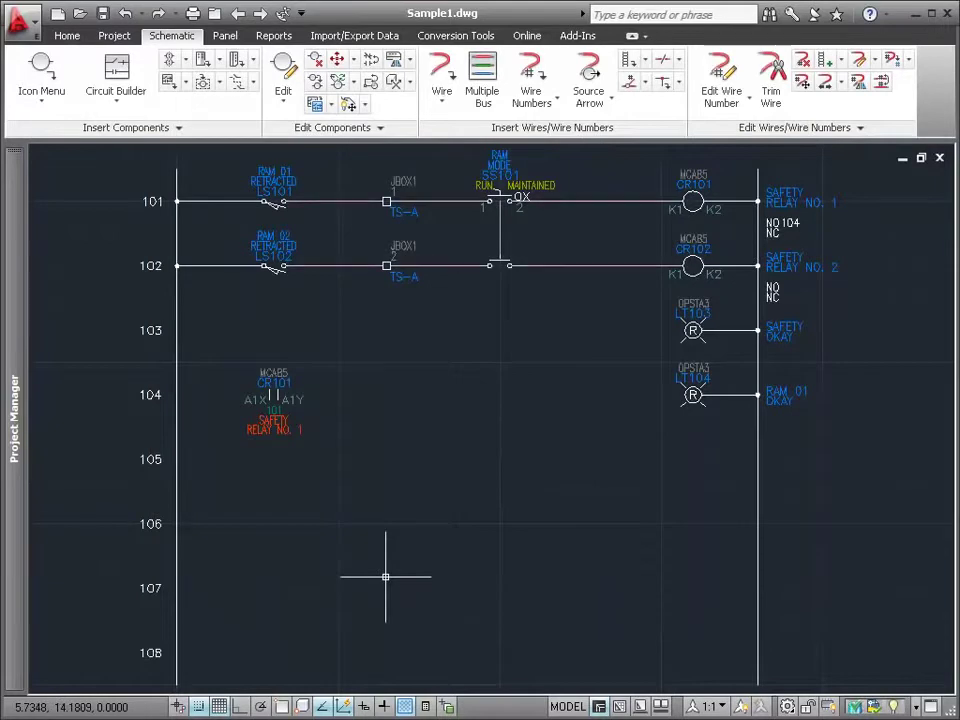
left_click(441, 75)
left_click(682, 330)
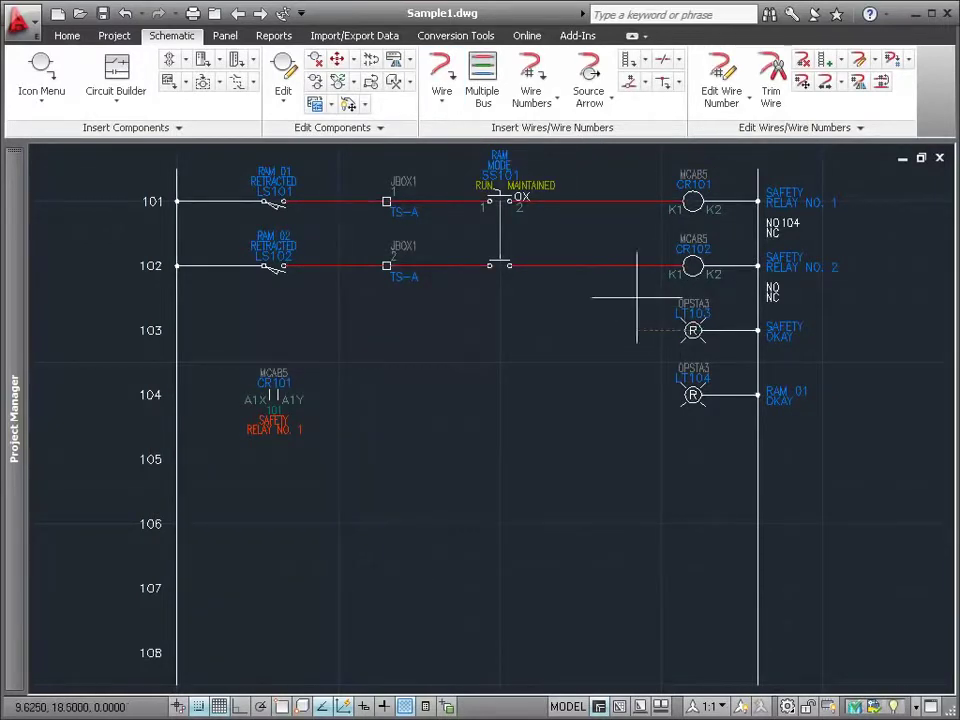
left_click(596, 265)
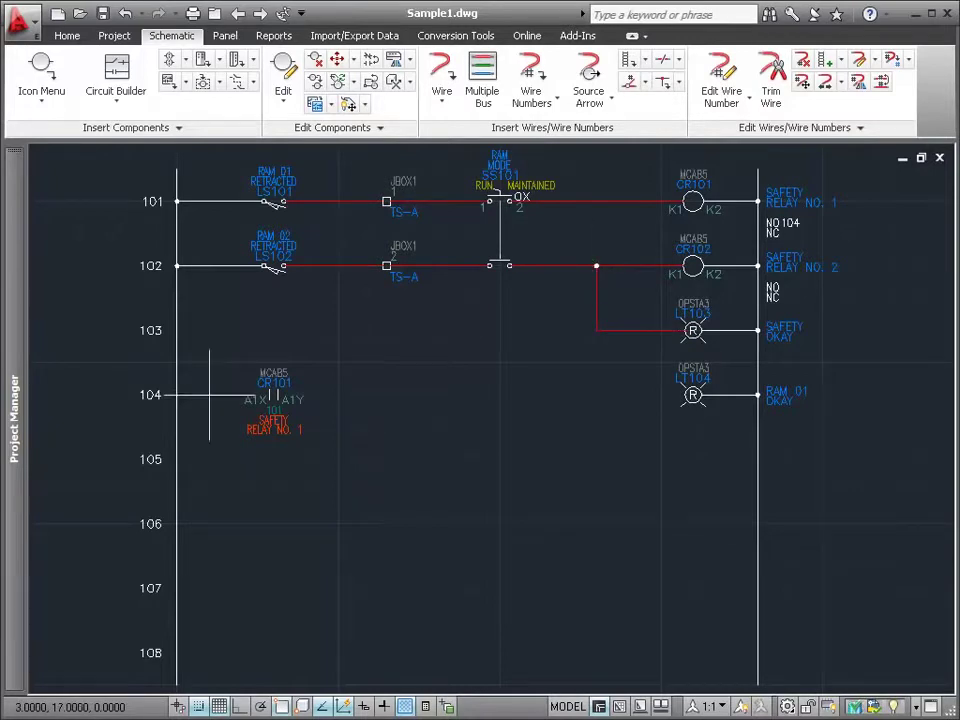
left_click(686, 395)
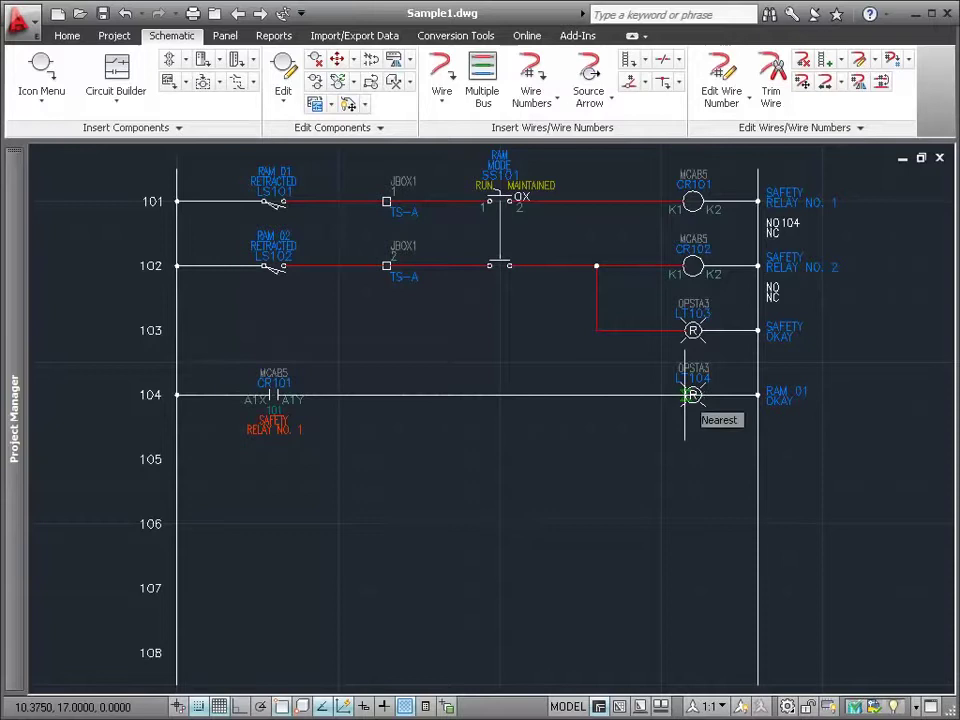
left_click(531, 75)
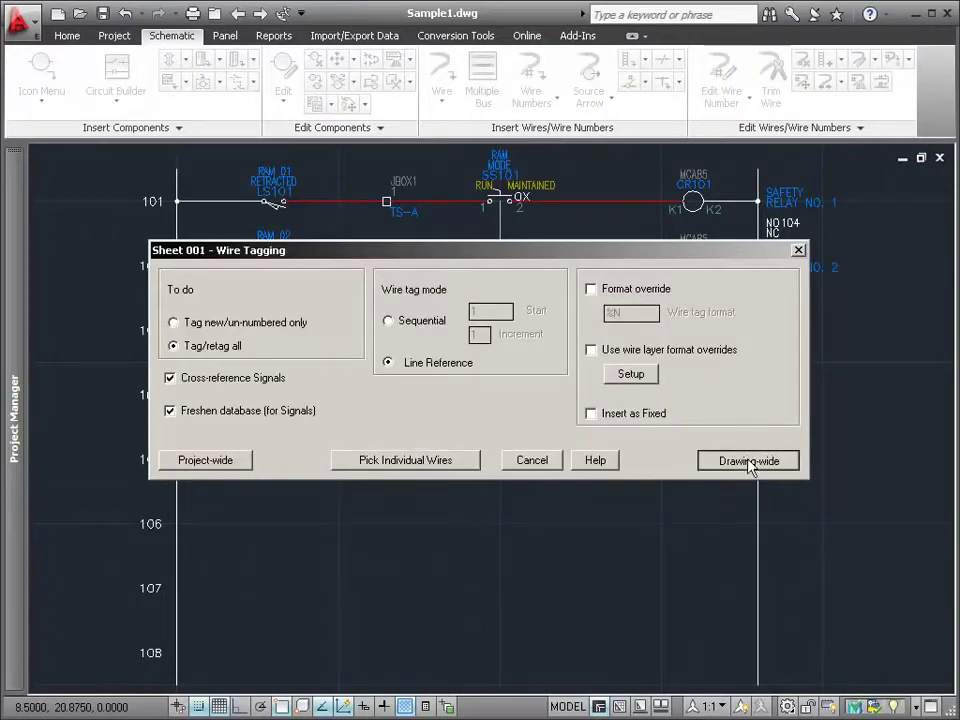
- Number all wires drawing-wide and choose the S900-AI910B analog input PLC module
left_click(748, 460)
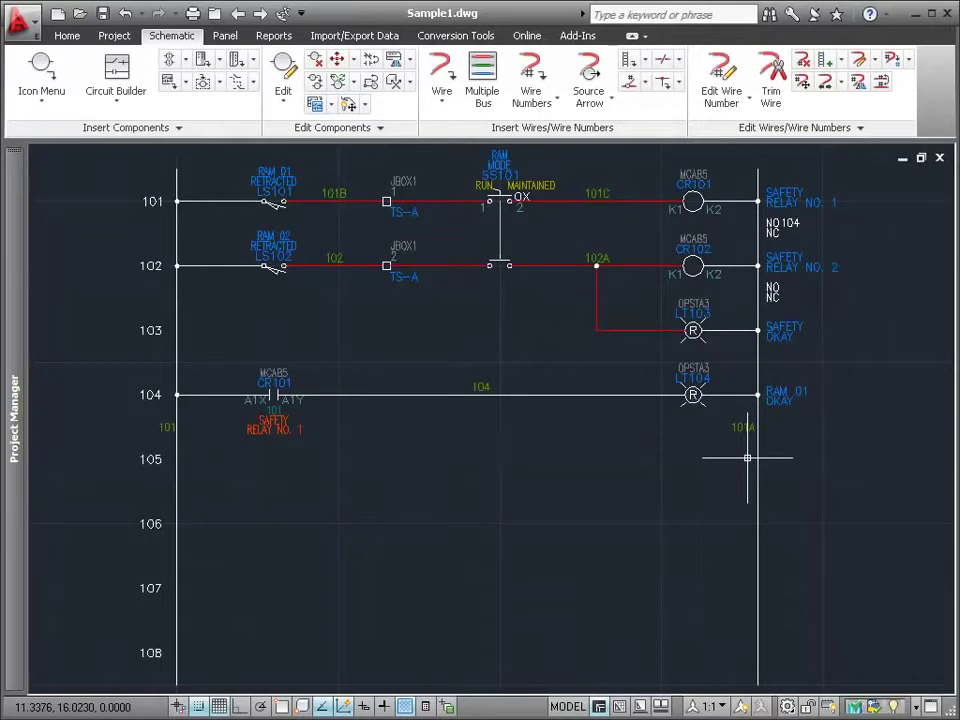
scroll(617, 596, "down", 2)
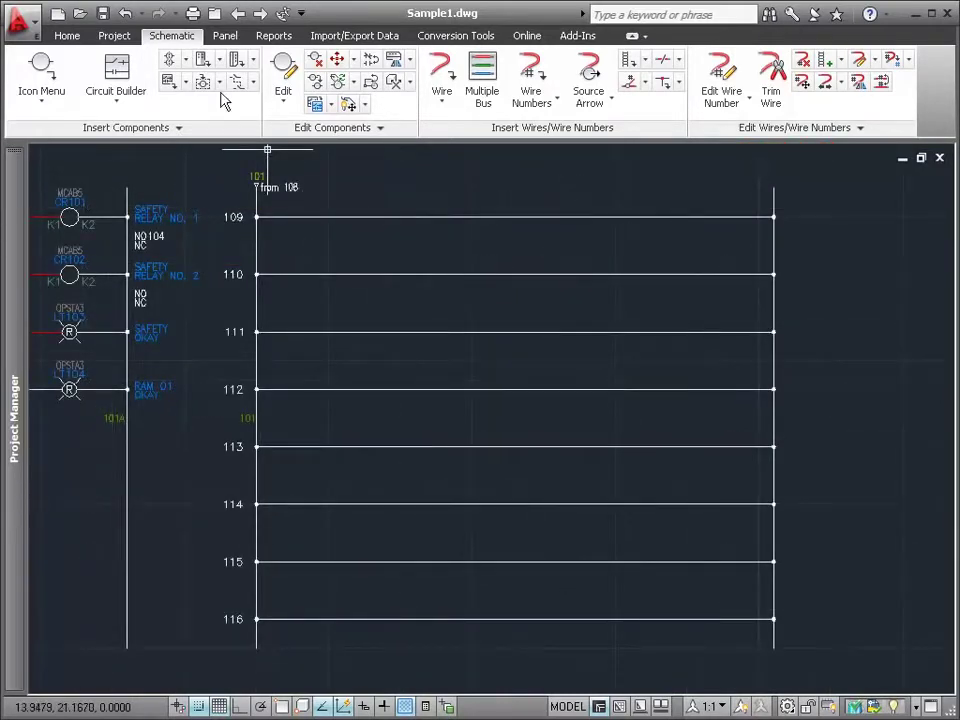
left_click(201, 59)
left_click(308, 478)
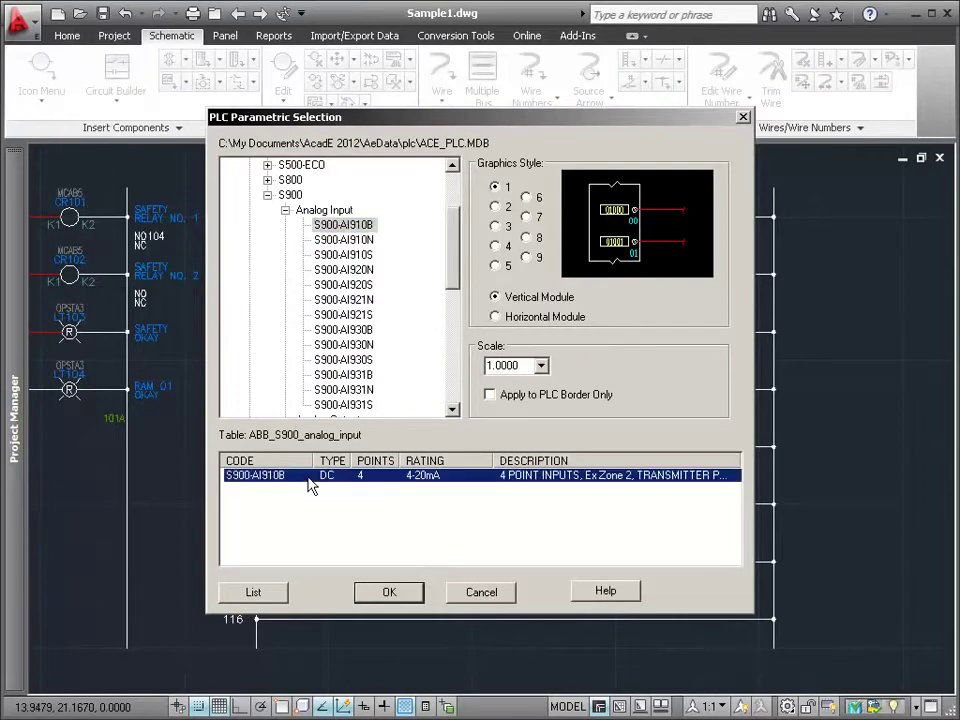
left_click(389, 592)
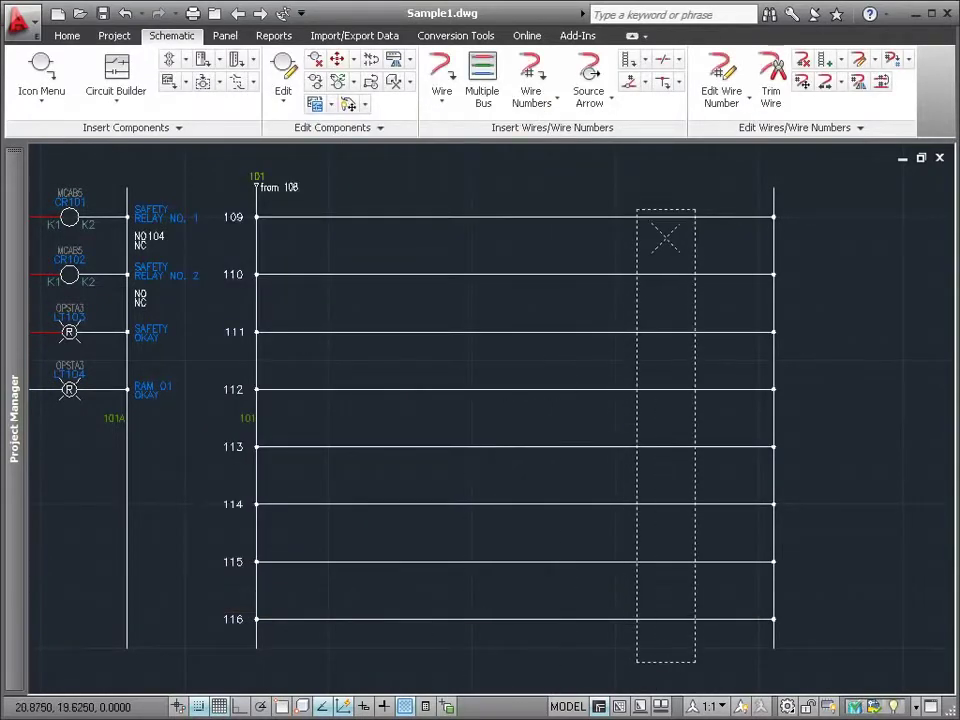
- Place the PLC module on rungs 109–116, then start a horizontal FVNR motor circuit near row 741
left_click(672, 216)
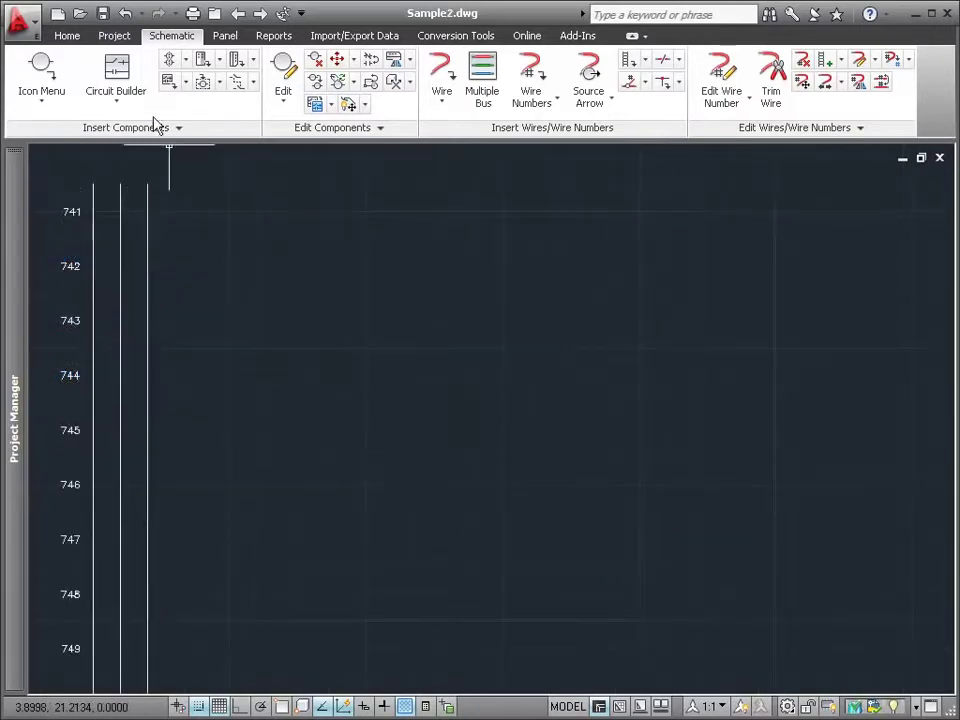
left_click(118, 75)
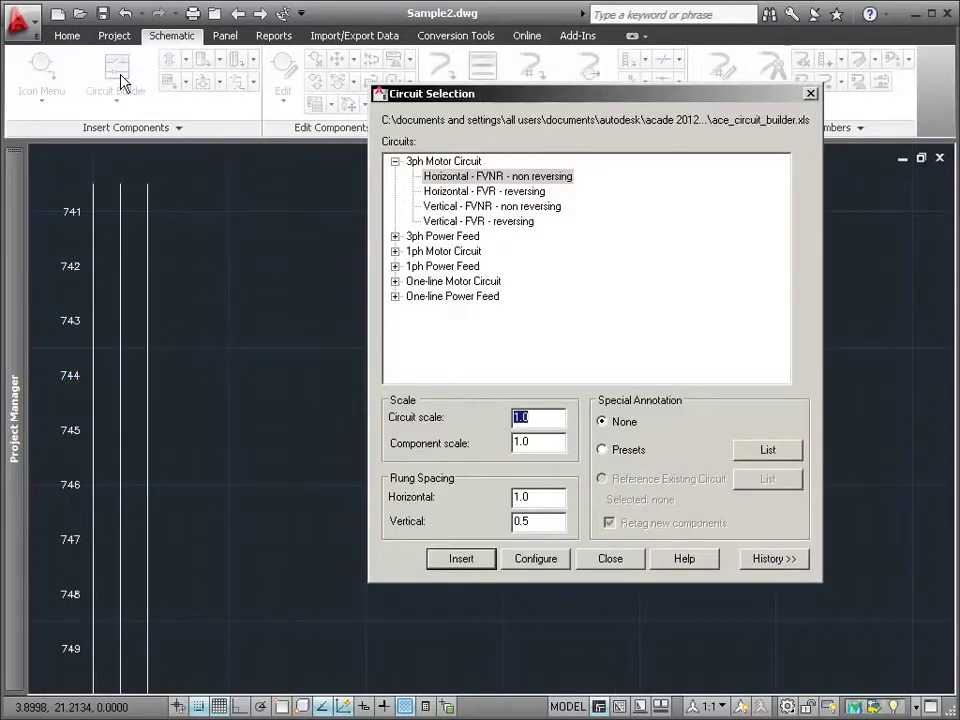
left_click(537, 559)
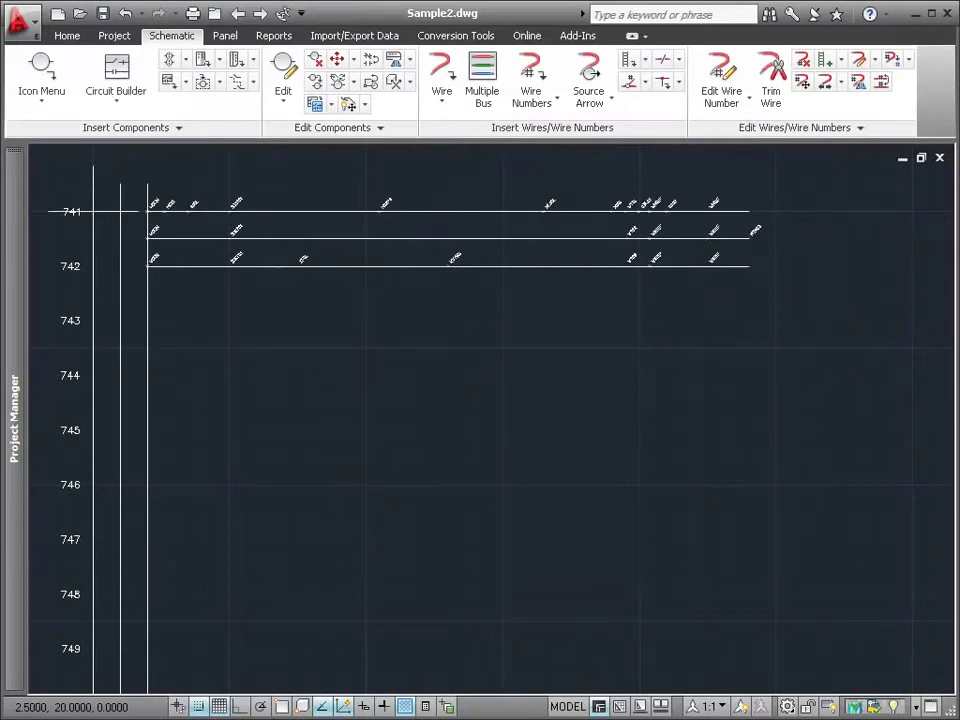
left_click(90, 210)
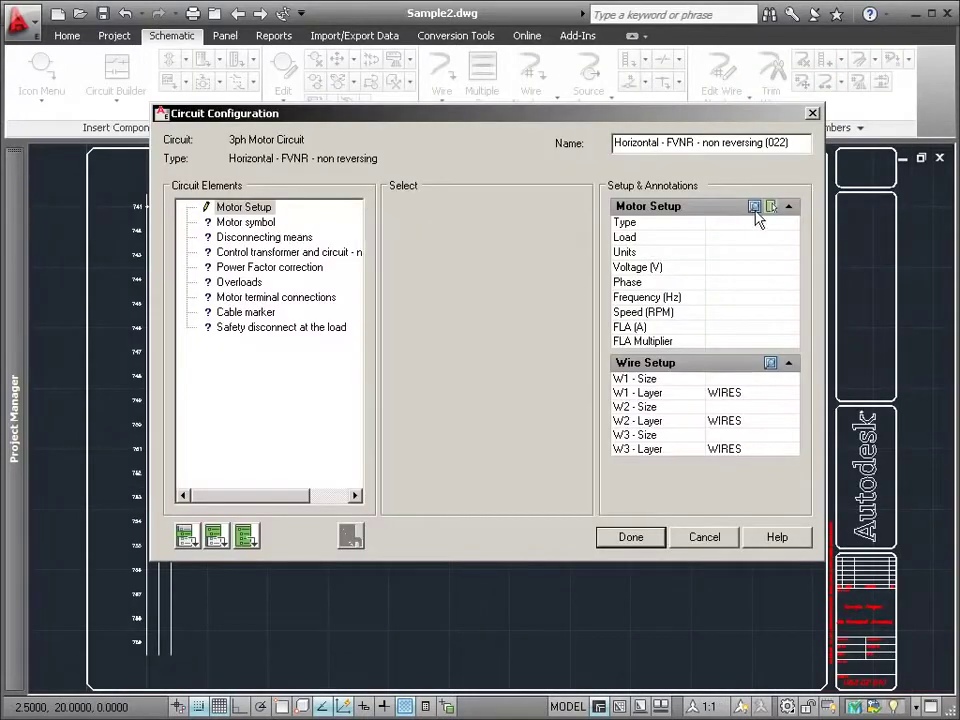
- Select the 15 HP, 1800 RPM induction motor for the FVNR circuit
left_click(755, 207)
left_click(704, 417)
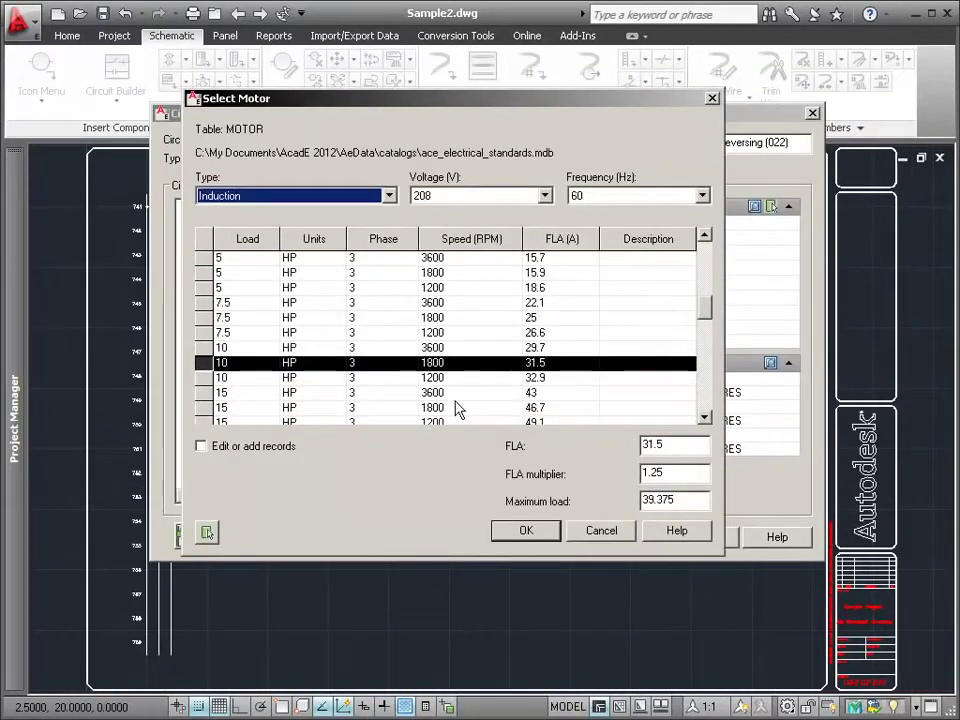
left_click(455, 407)
left_click(548, 535)
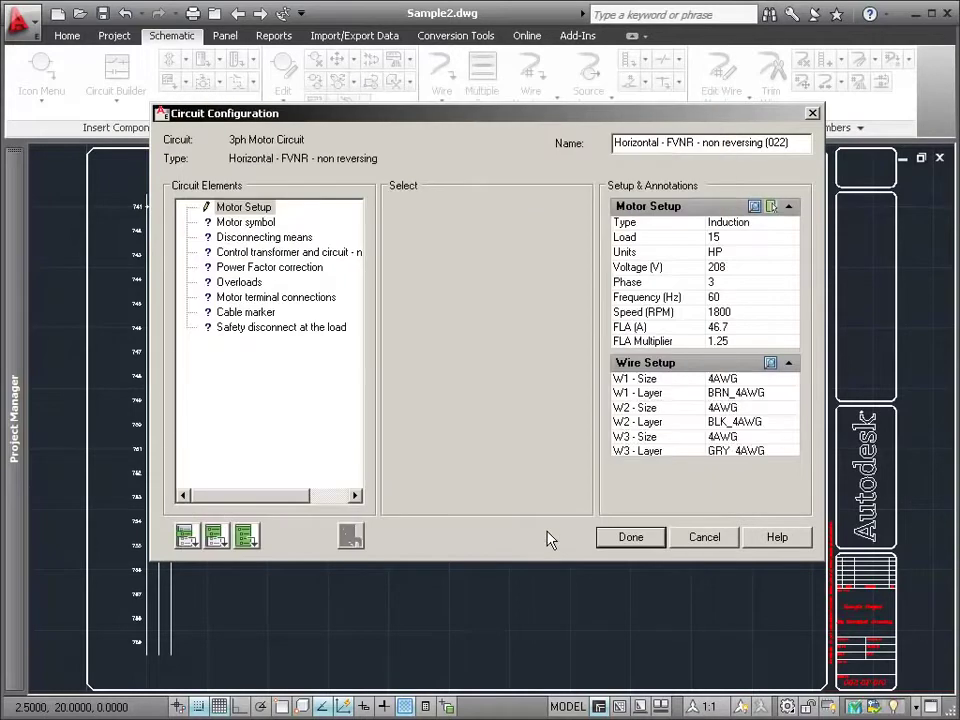
left_click(770, 362)
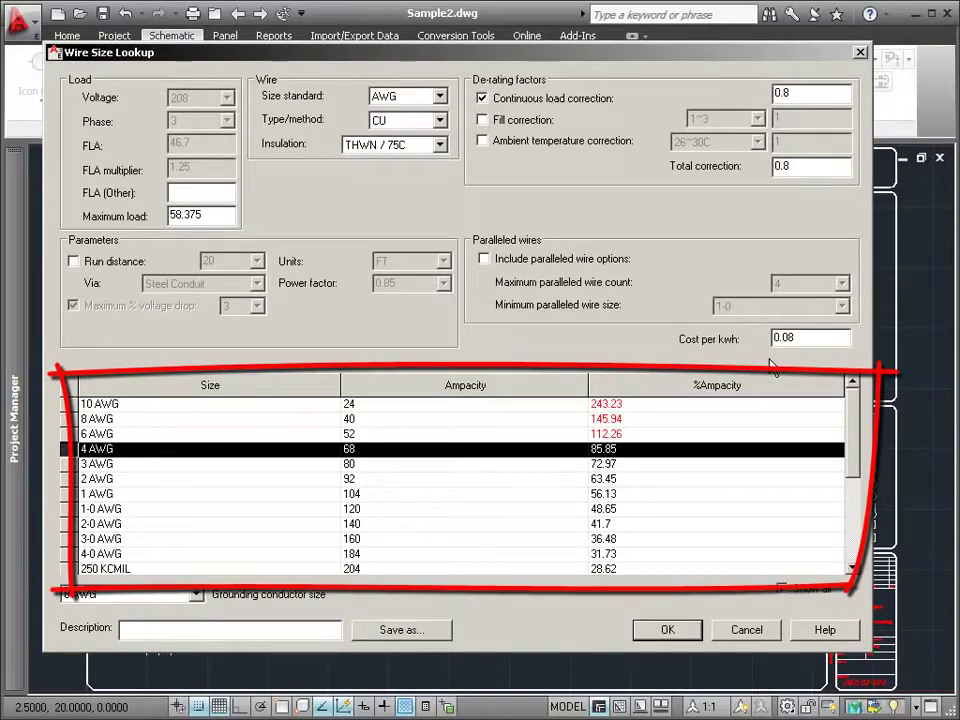
left_click(73, 261)
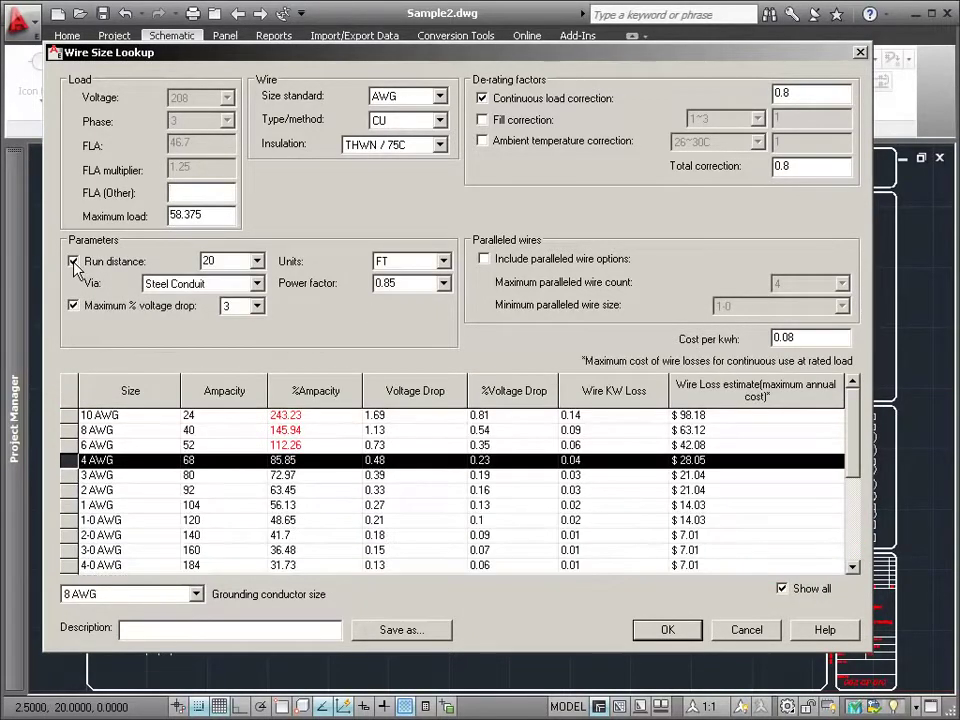
left_click(257, 261)
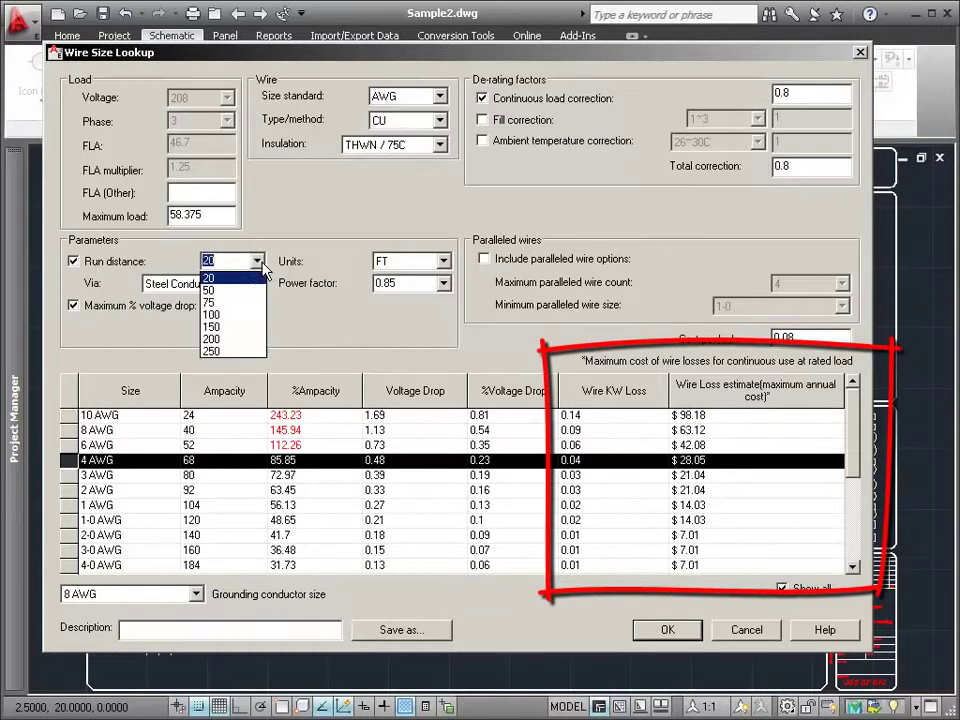
left_click(246, 301)
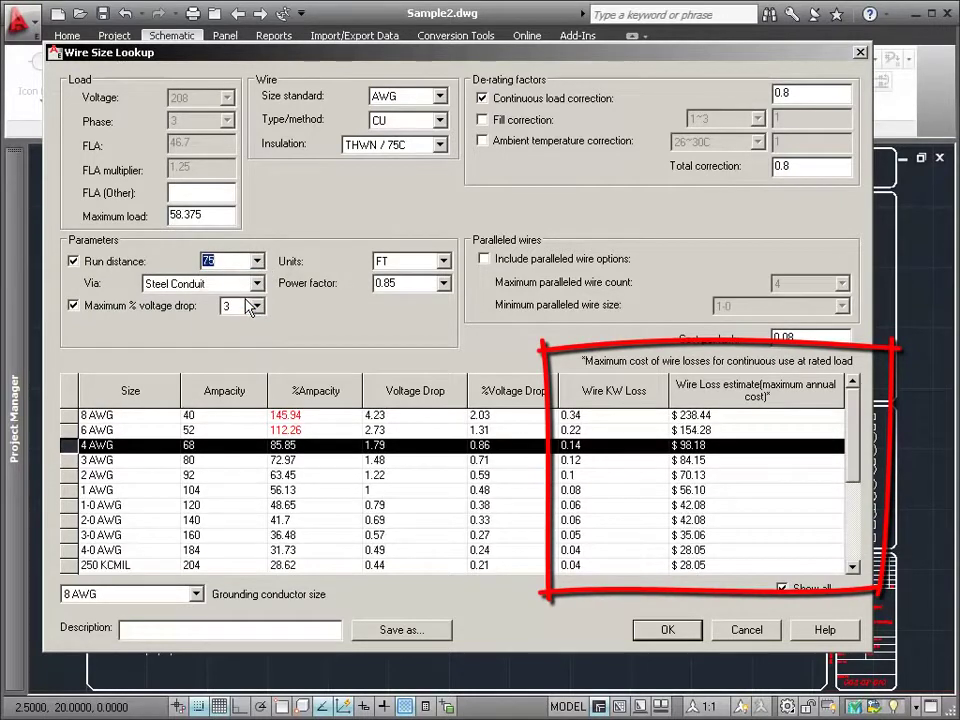
- Accept the wire sizing, add a ground/PE connection to the motor, and draw the circuit
left_click(641, 630)
left_click(246, 222)
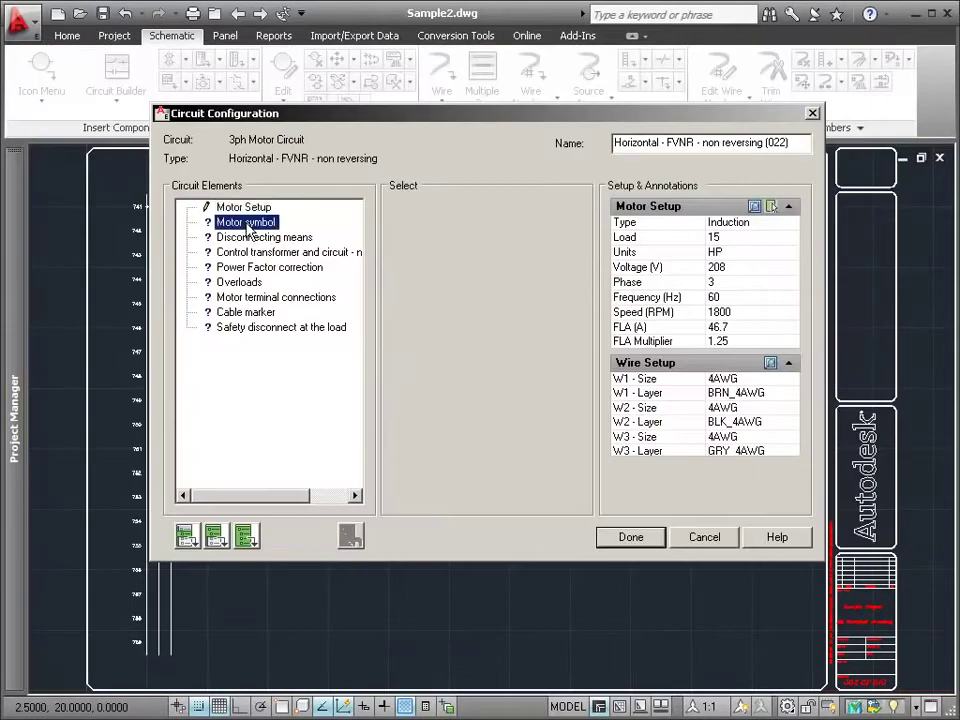
left_click(495, 281)
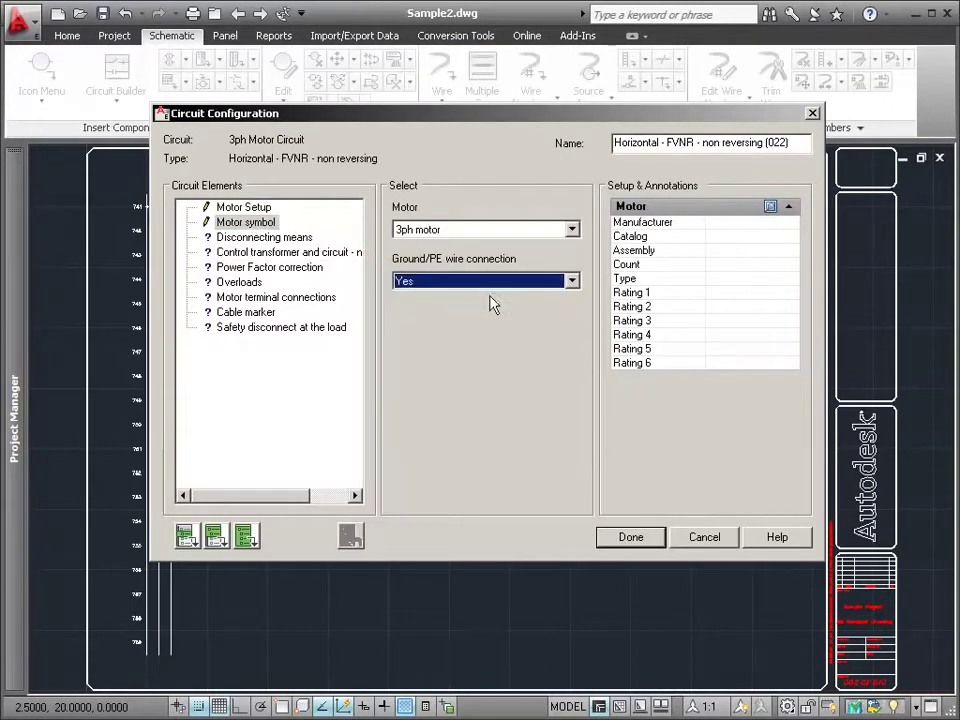
left_click(246, 538)
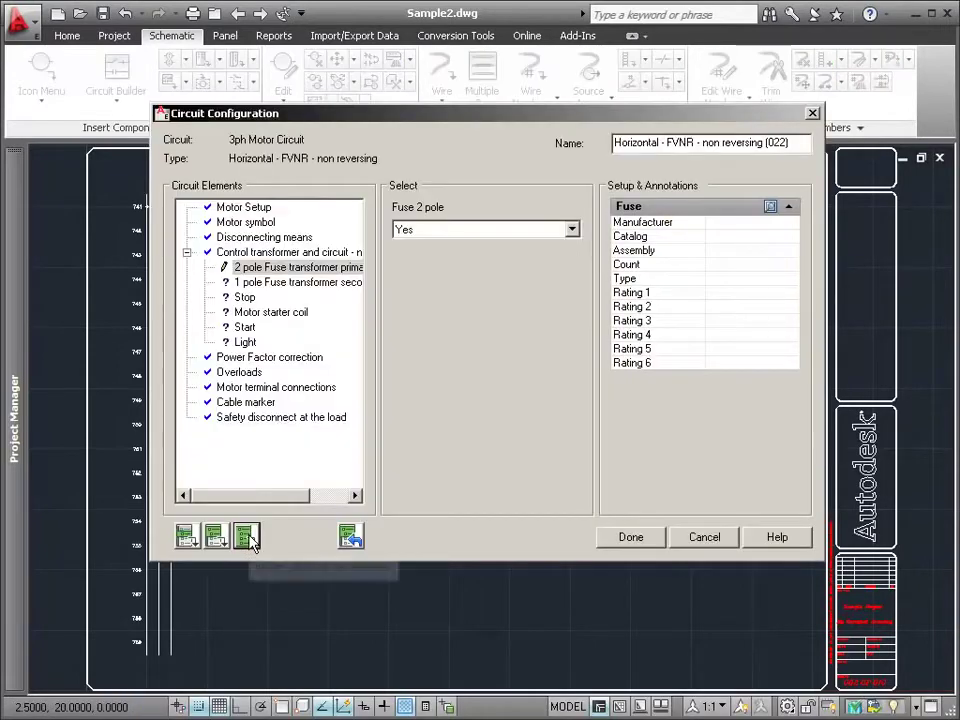
- Add a red press-test pilot light, insert the components, and finish configuration
left_click(243, 343)
left_click(530, 230)
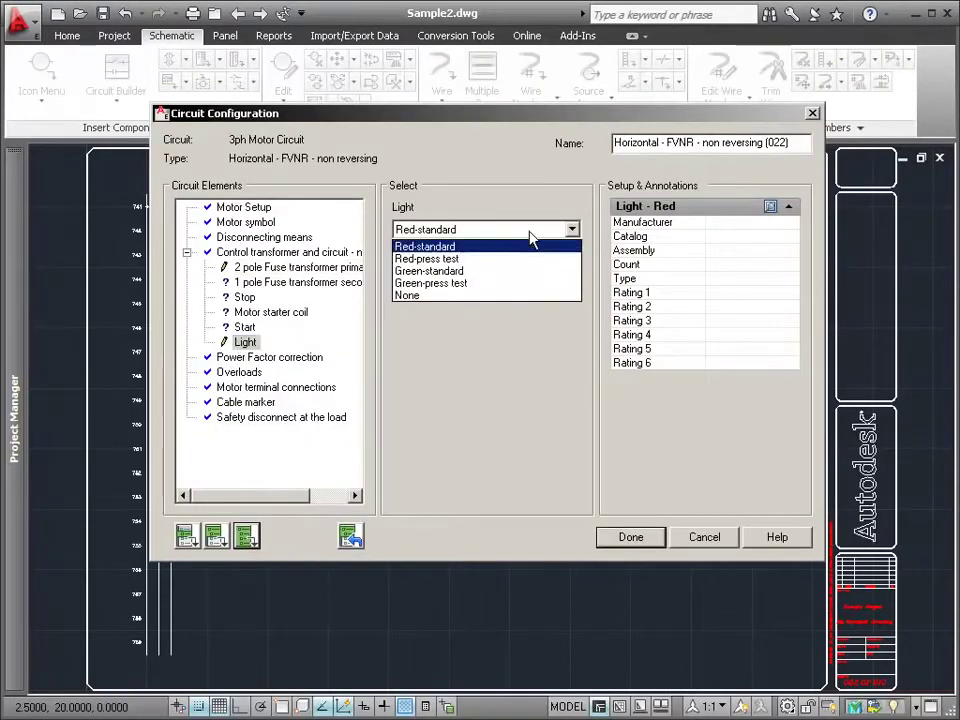
left_click(507, 258)
left_click(250, 540)
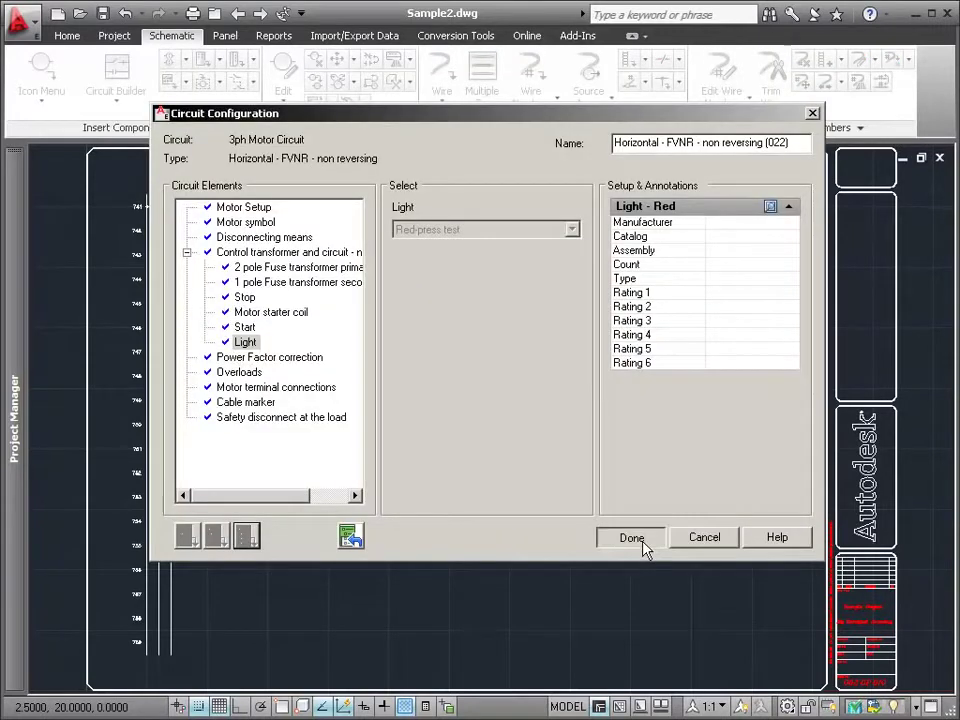
left_click(644, 545)
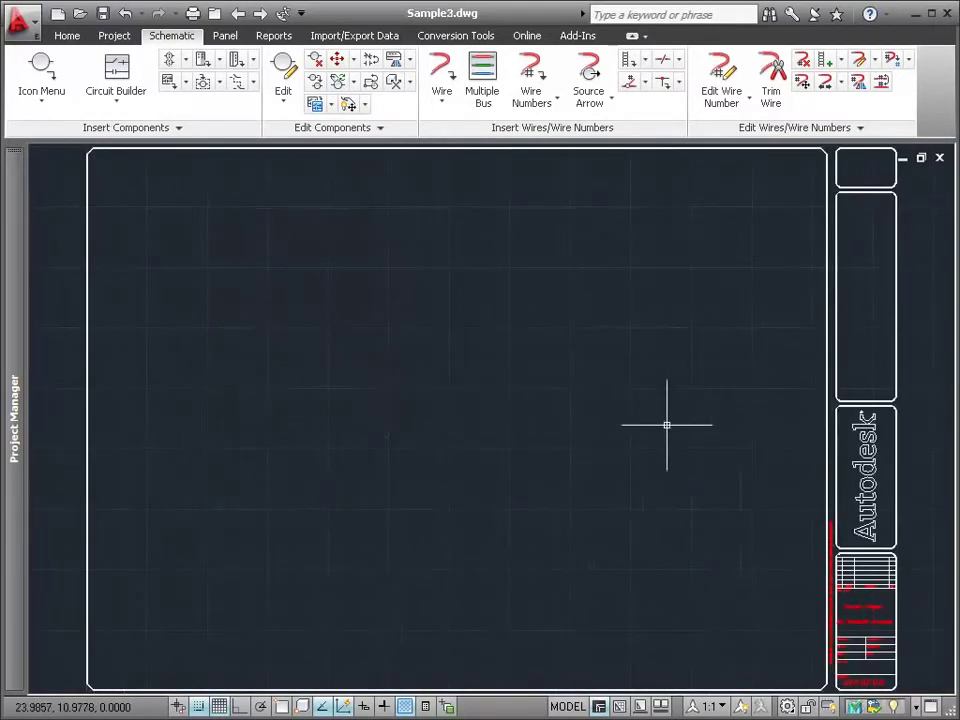
- Insert CR101 and CR102 relay footprints from the schematic list, side by side at the upper left
left_click(336, 150)
left_click(226, 36)
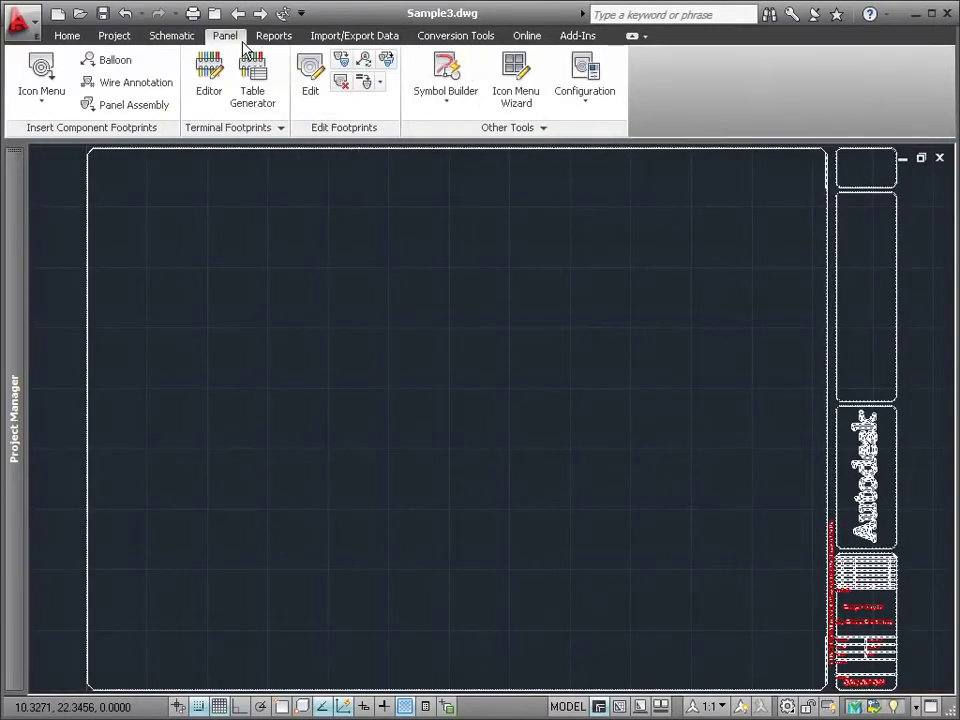
left_click(40, 98)
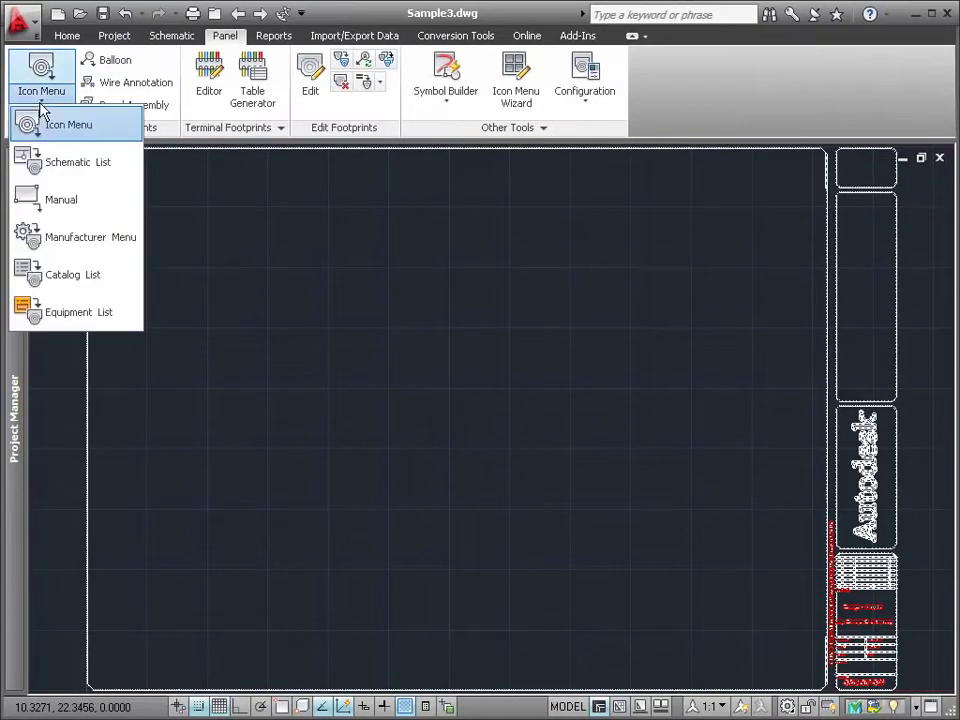
left_click(66, 163)
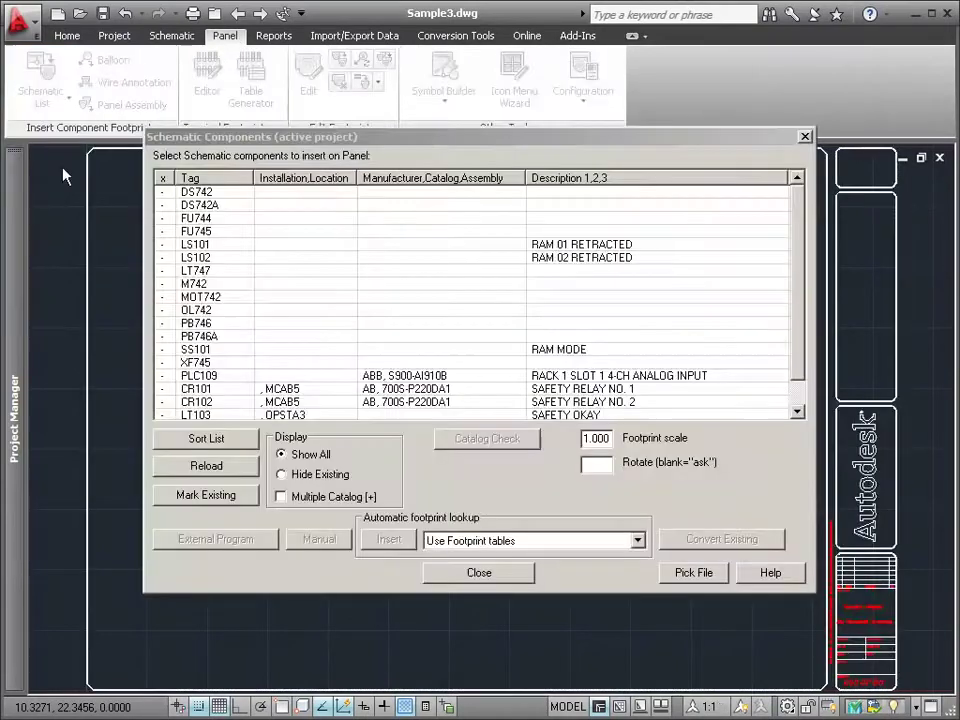
left_click(200, 389)
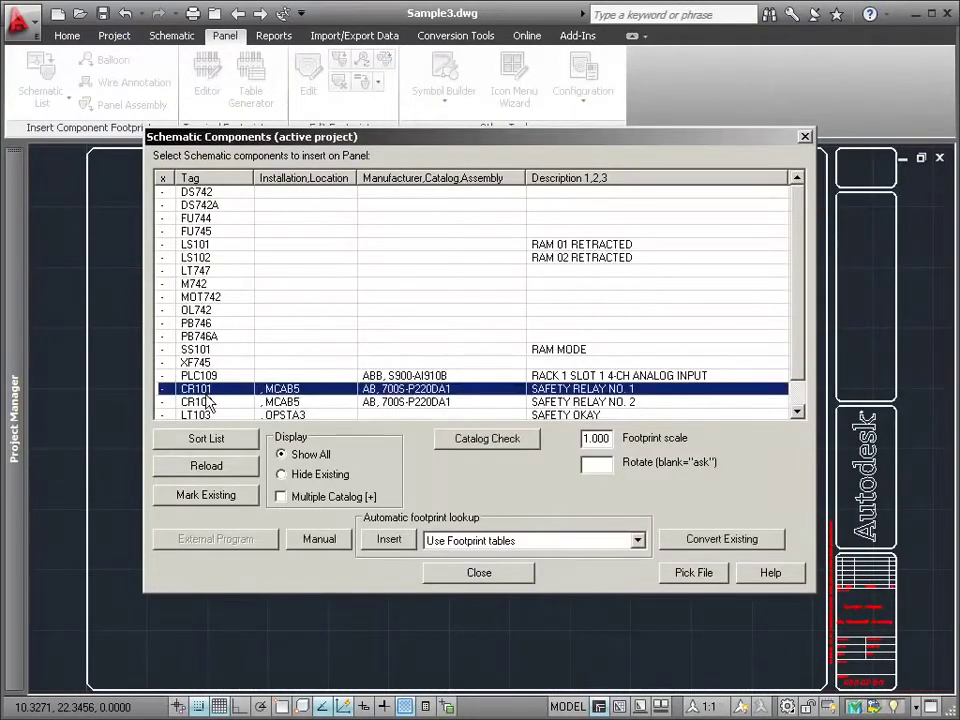
left_click(390, 540)
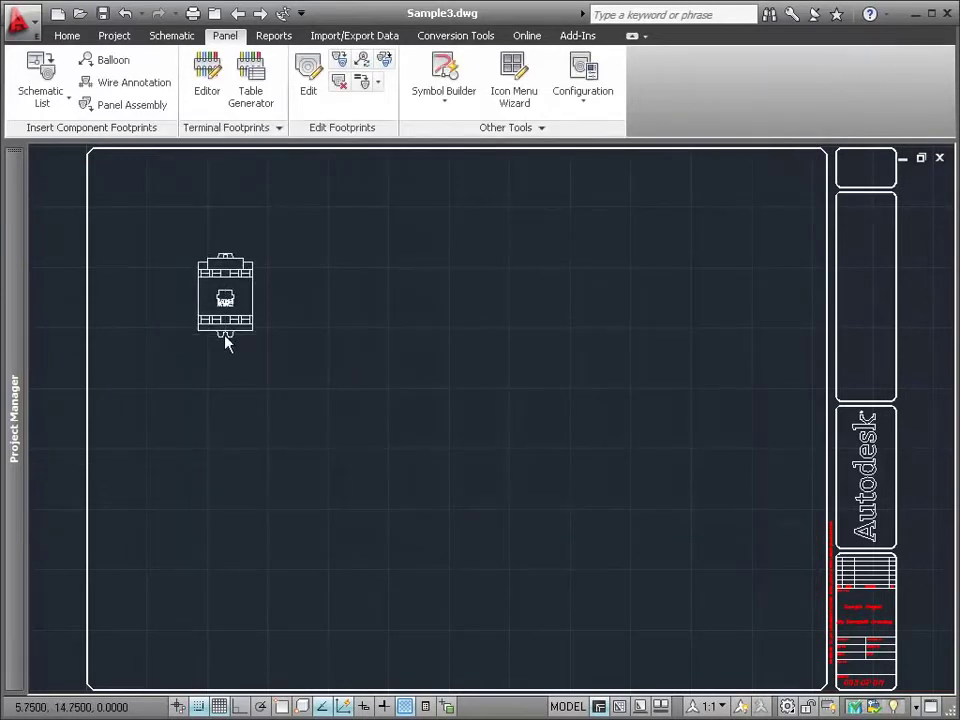
left_click(226, 343)
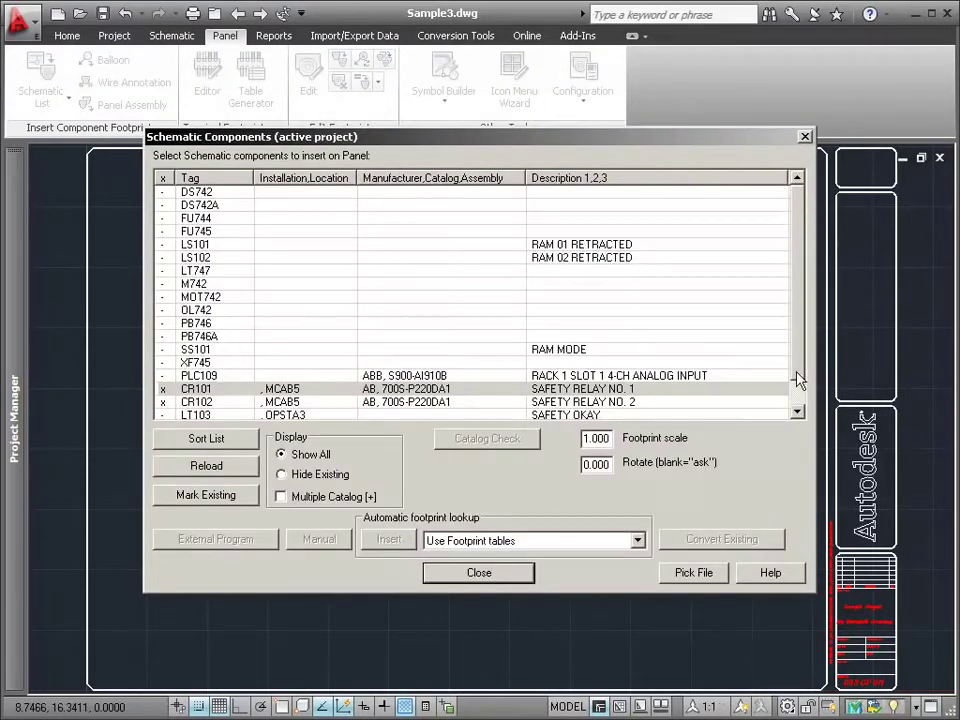
left_click_drag(798, 379, 798, 402)
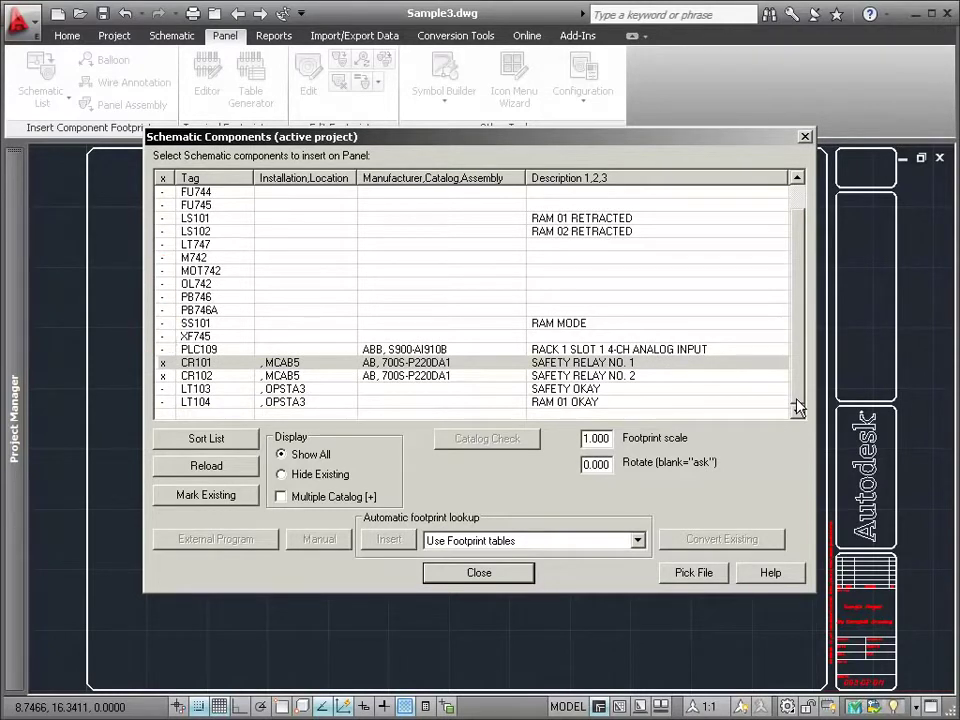
left_click(481, 575)
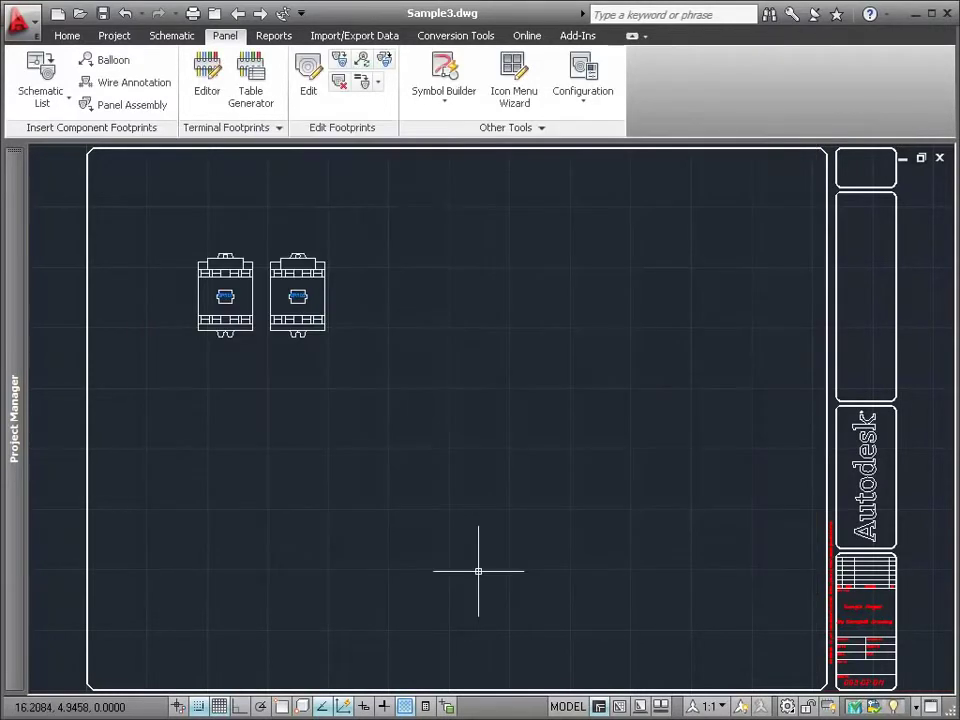
- Generate the project Bill of Material report from the Reports tools
left_click(274, 36)
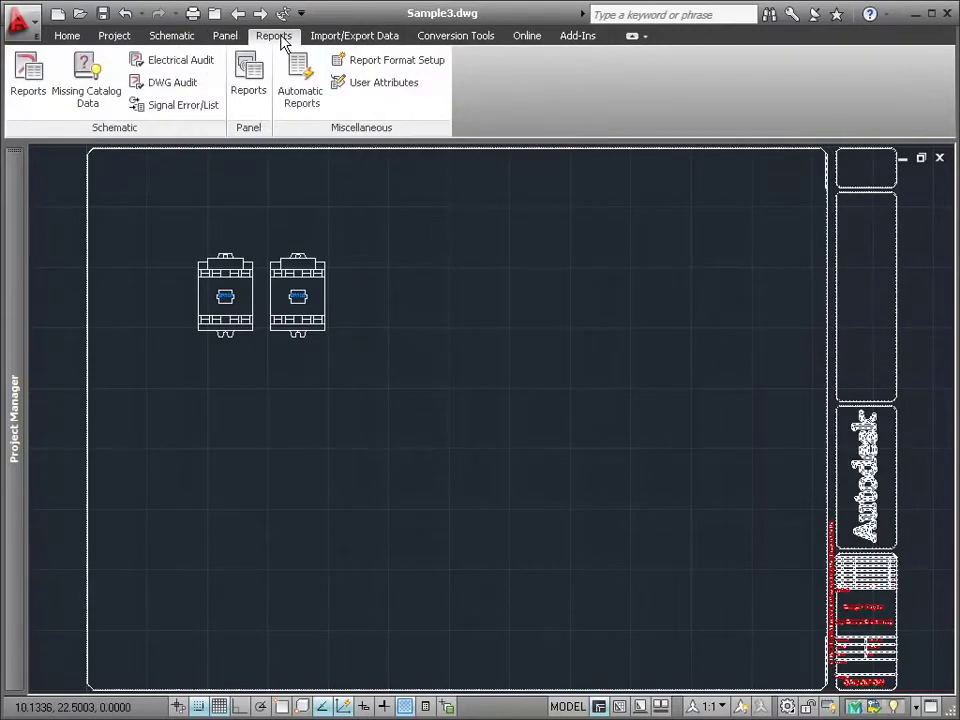
left_click(28, 88)
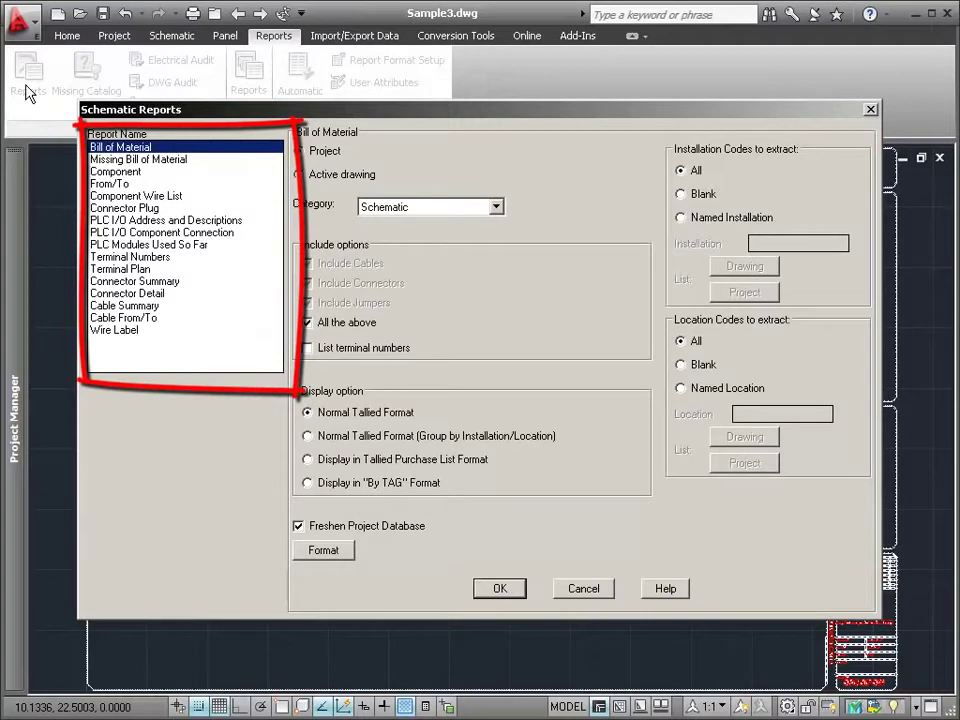
left_click(497, 592)
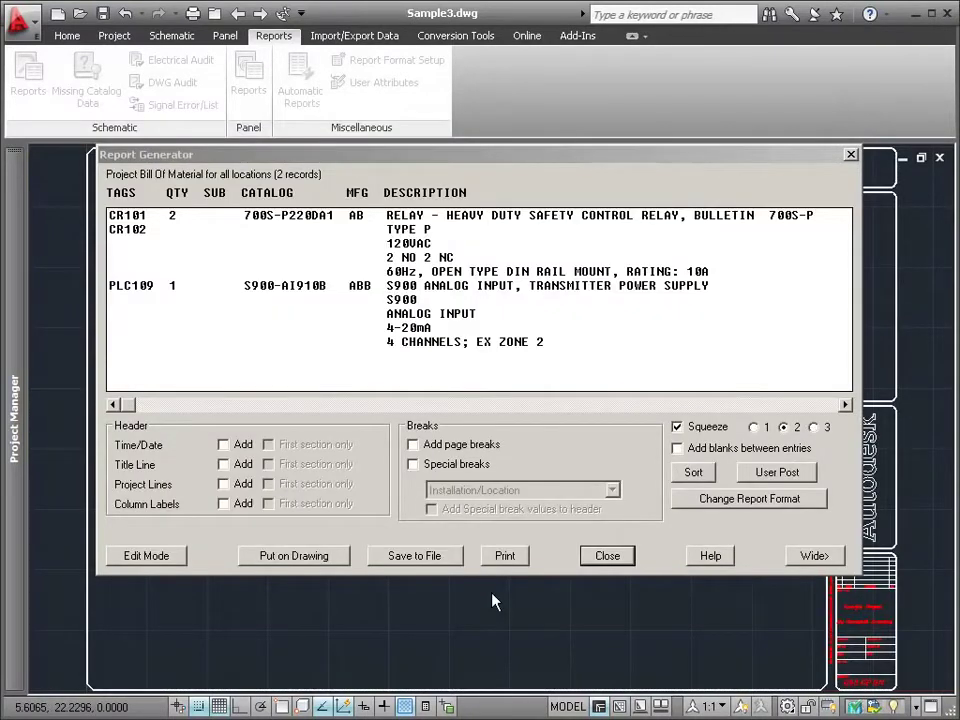
- Remove the SUB column from the report format, add SH and move it to the last column
left_click(748, 499)
left_click(405, 246)
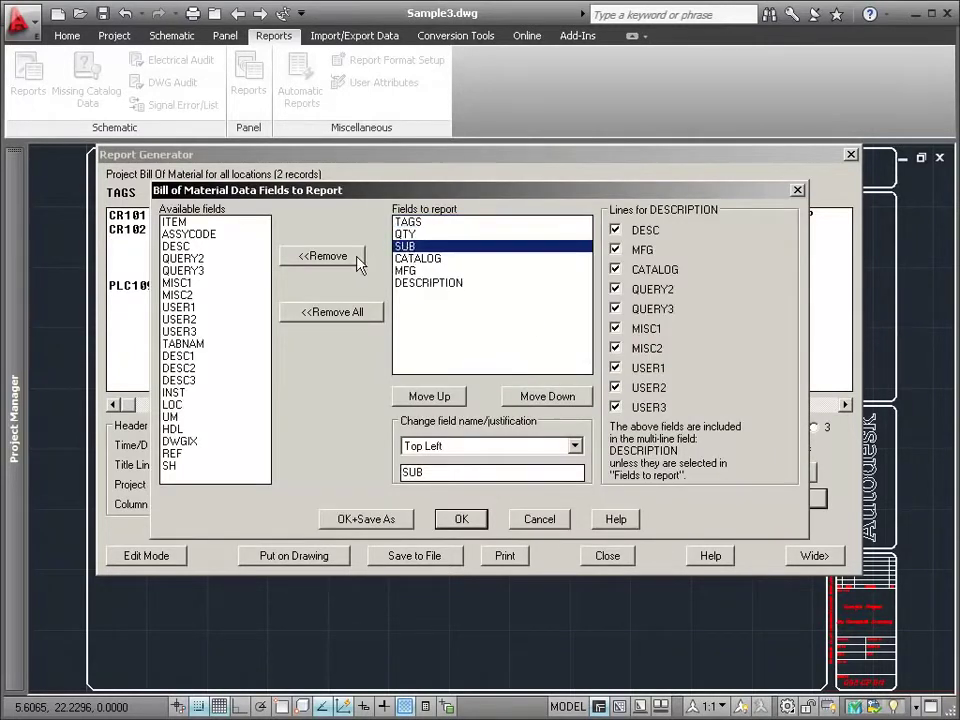
left_click(356, 260)
double_click(170, 479)
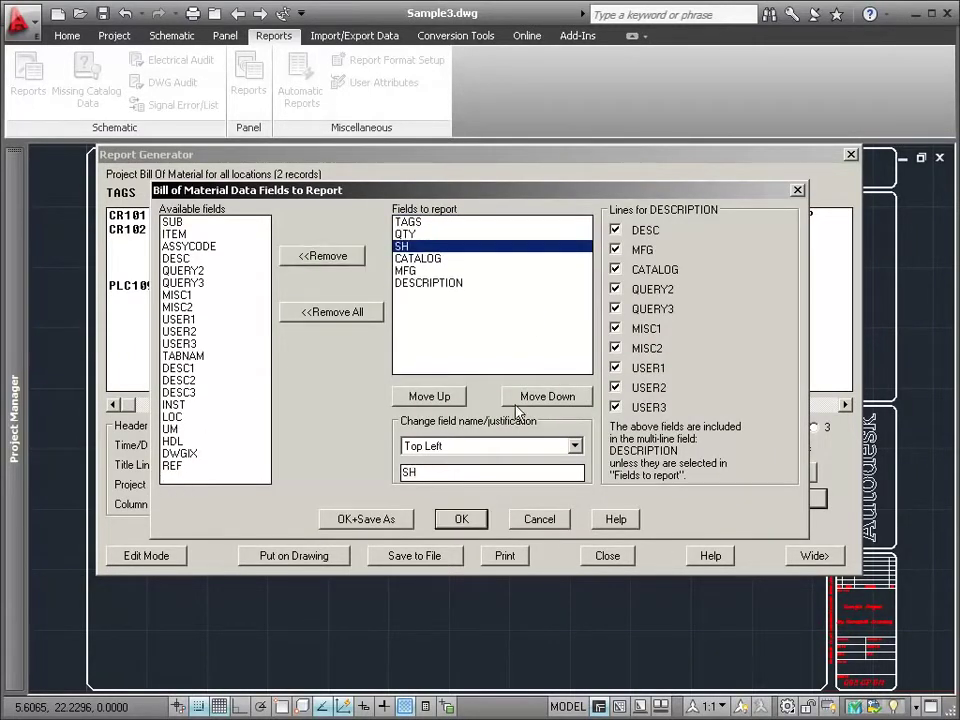
left_click(547, 396)
- Apply the new columns, save the BOM as Excel file 'Sample Project.xls', then close Excel
left_click(447, 522)
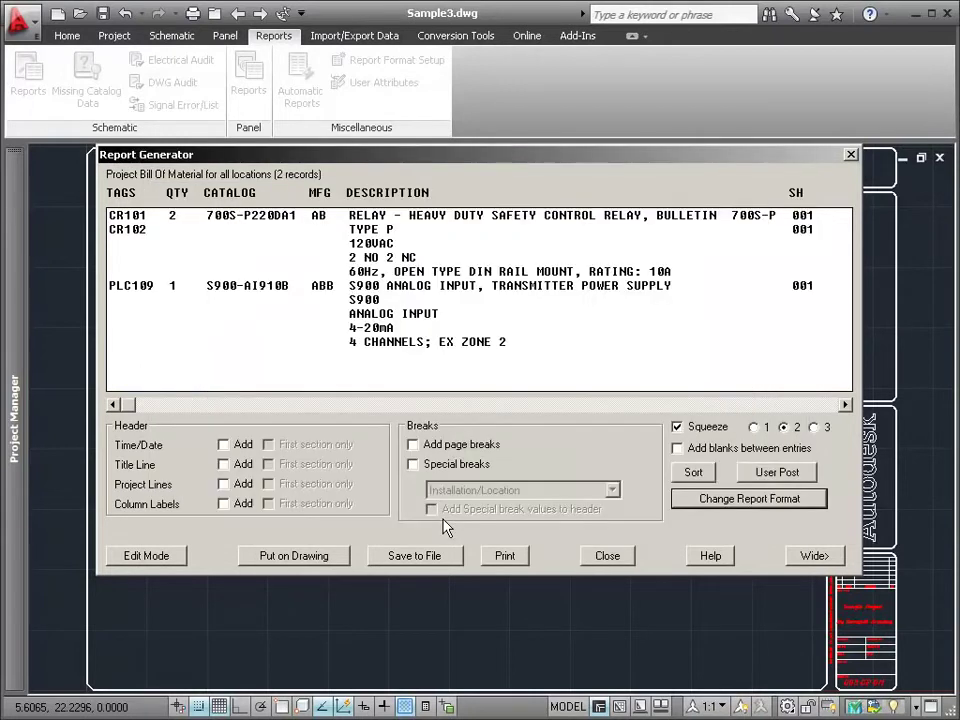
left_click(416, 560)
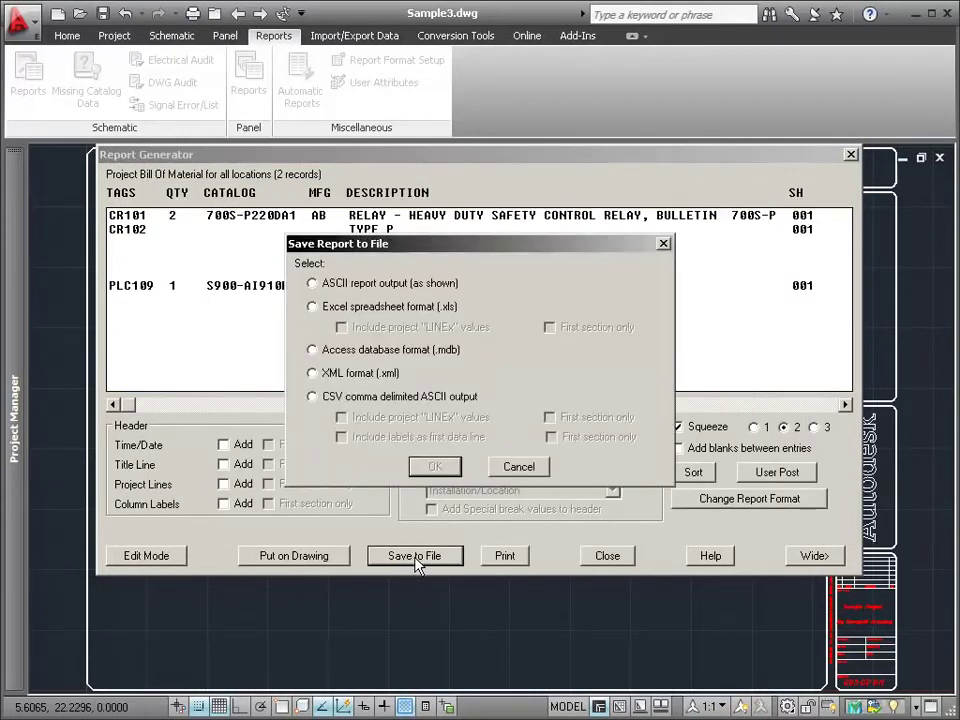
left_click(313, 307)
left_click(435, 466)
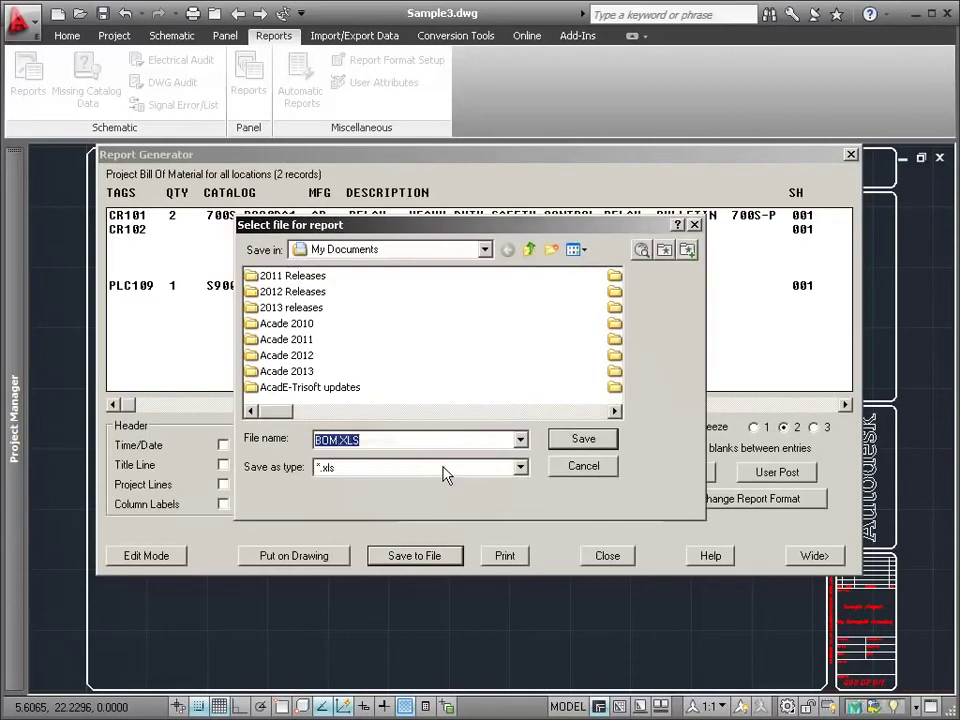
type("Sample Project.xls")
left_click(581, 439)
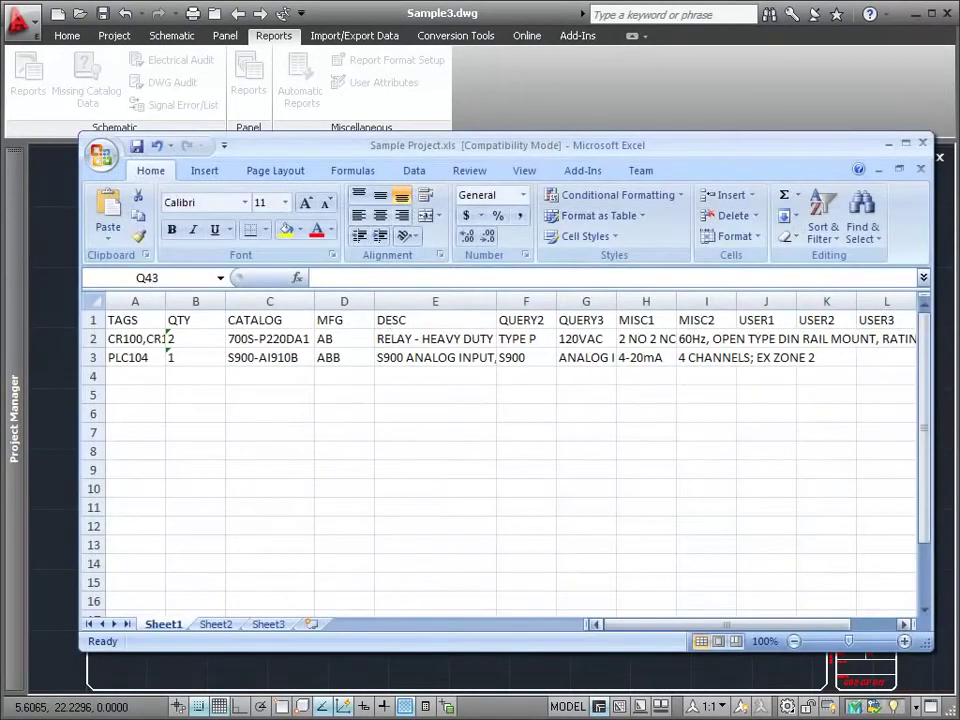
key("alt+F4")
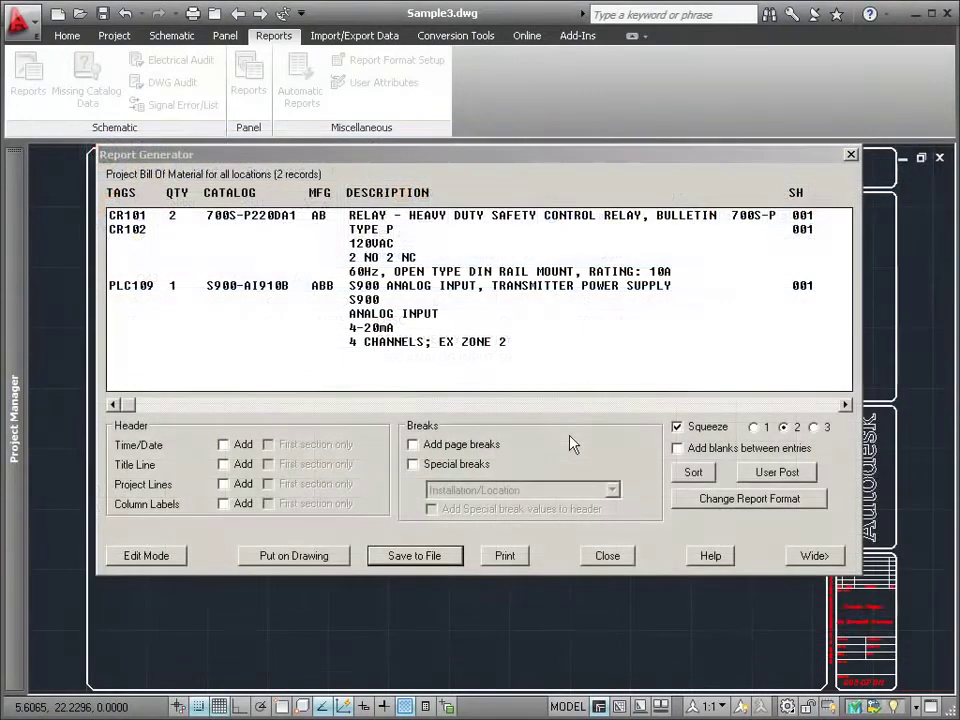
- Place the BOM table beneath the CR101 and CR102 footprints and close Report Generator
left_click(300, 556)
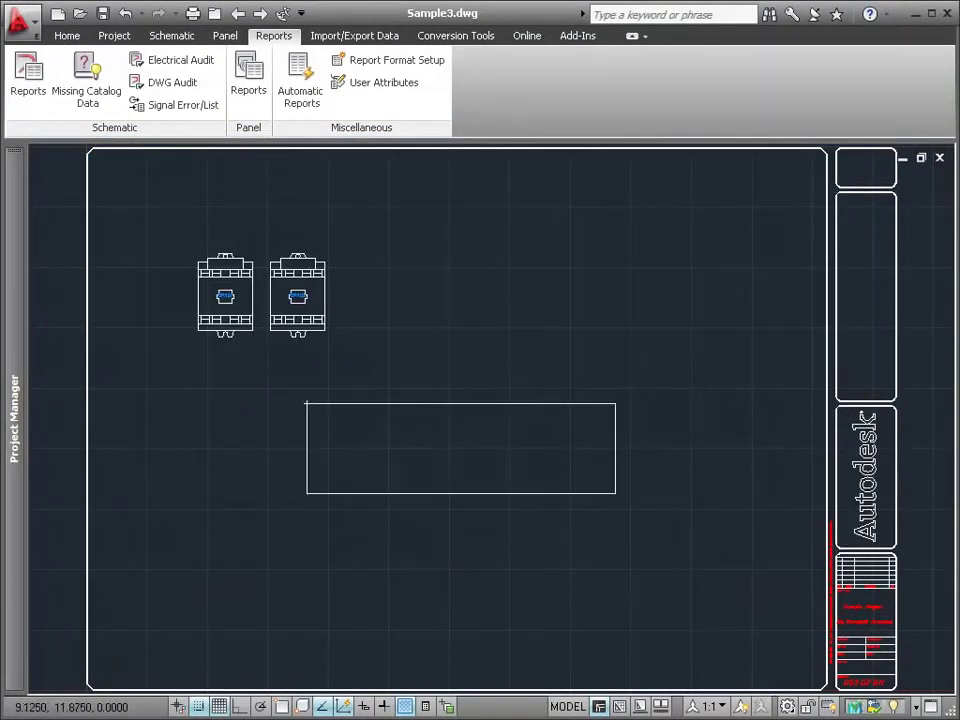
left_click(307, 405)
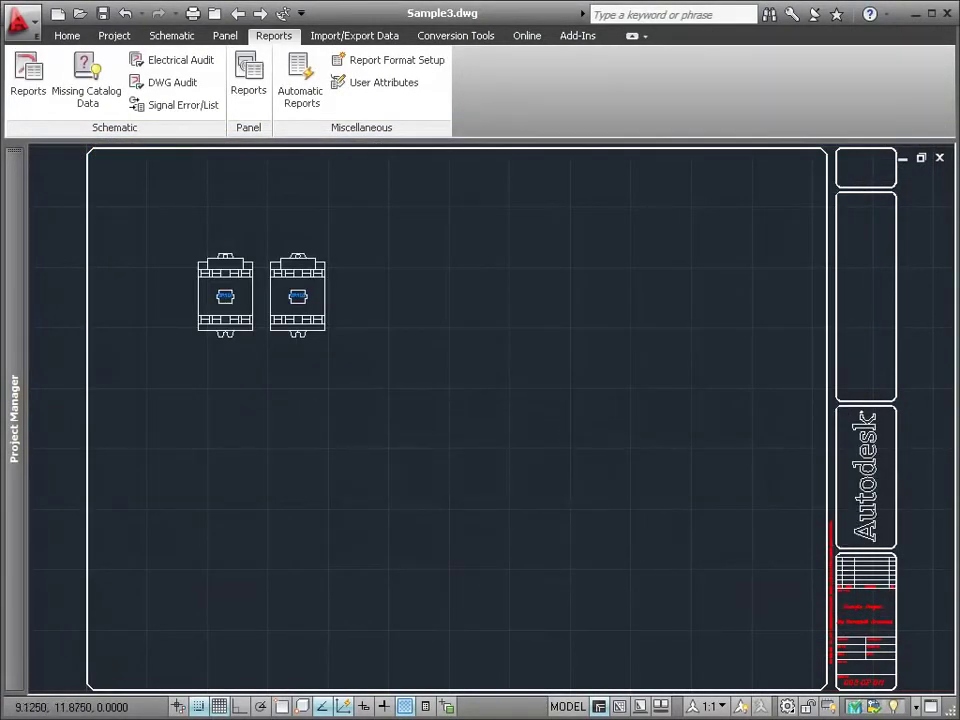
left_click(607, 556)
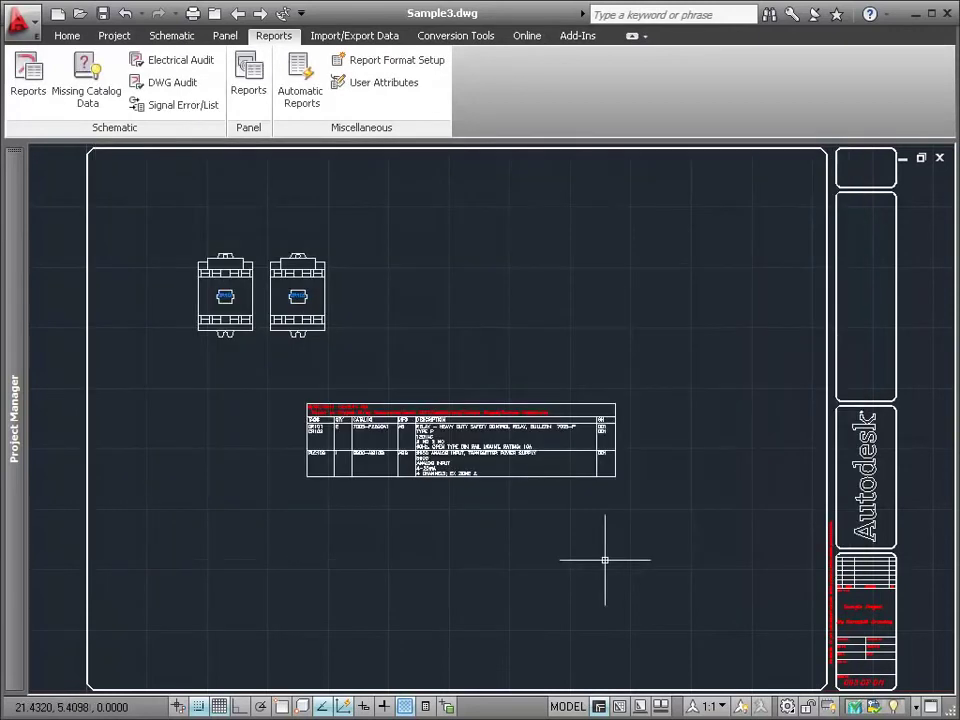